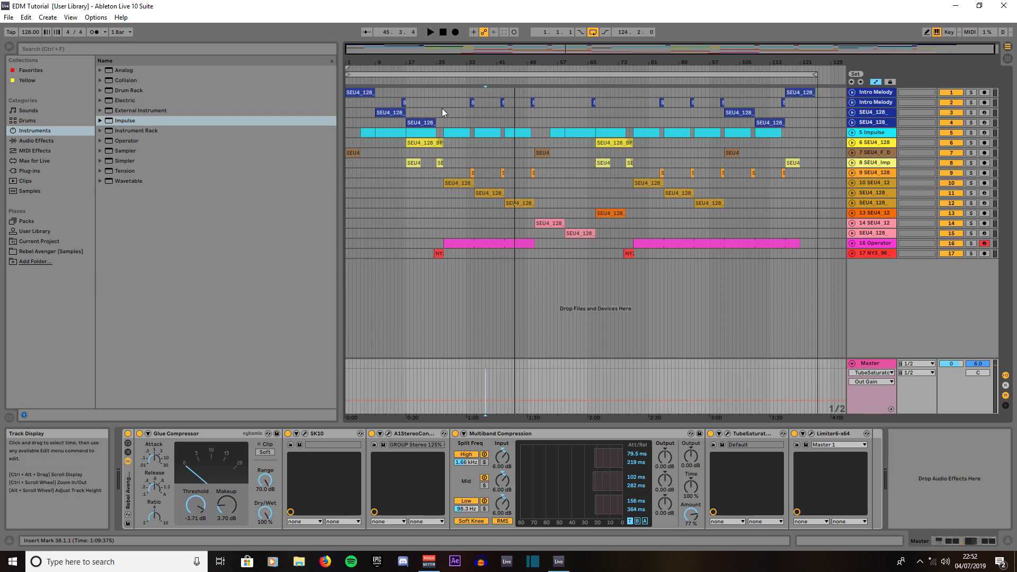
Play the song from the start and, on the master's Glue Compressor, lower the threshold to -7.52 dB and enable soft clipping.
{"action": "double_click", "coordinate": [443, 33]}
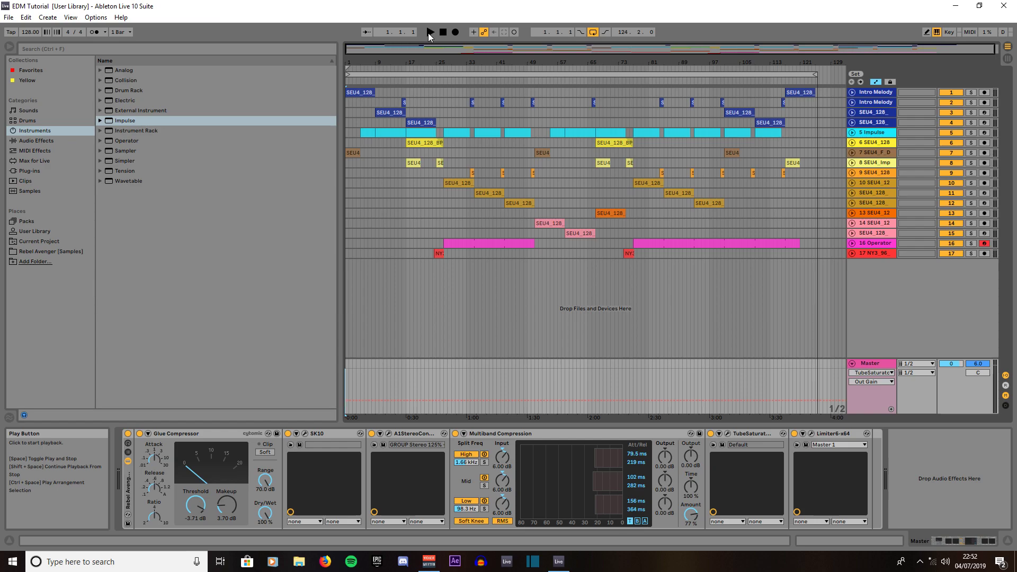
{"action": "left_click", "coordinate": [430, 33]}
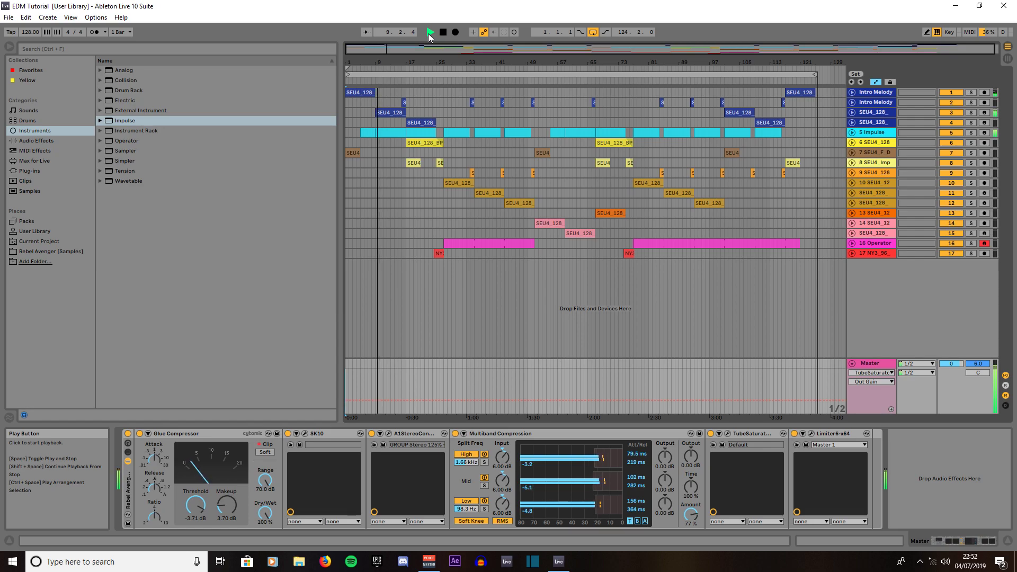
{"action": "left_click", "coordinate": [154, 459]}
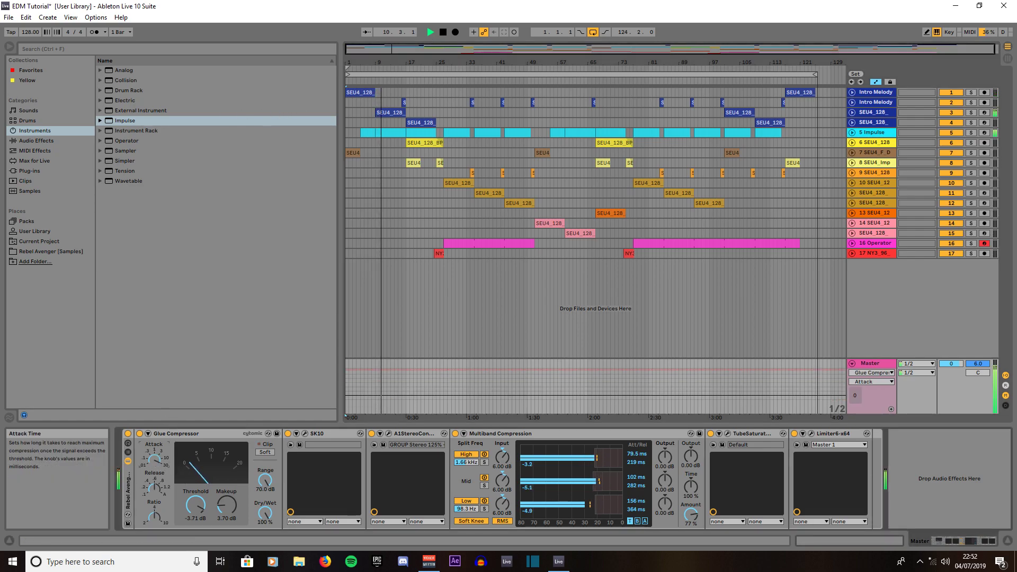
{"action": "left_click", "coordinate": [154, 487]}
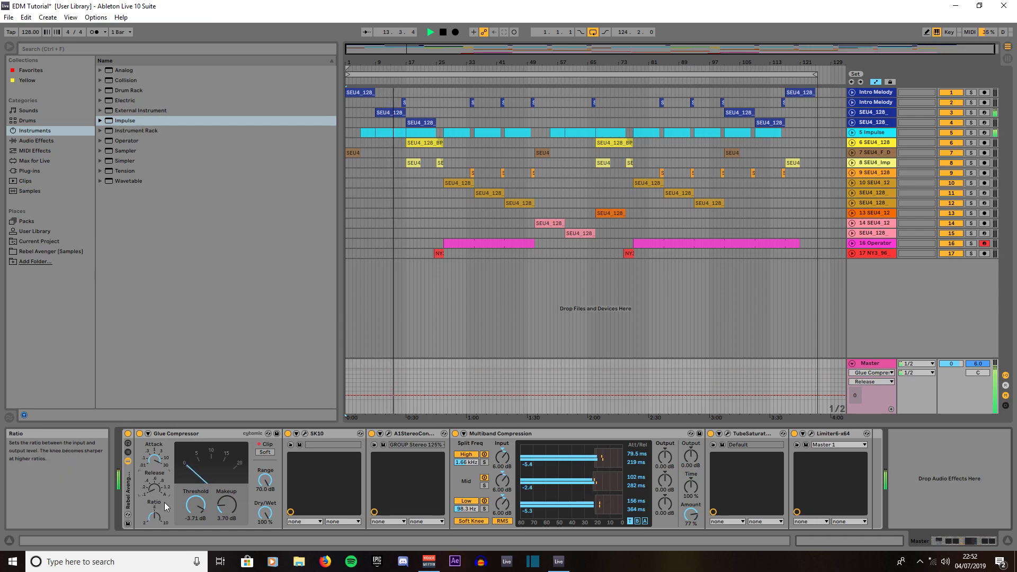
{"action": "left_click_drag", "start_coordinate": [197, 509], "coordinate": [226, 507]}
{"action": "left_click", "coordinate": [265, 454]}
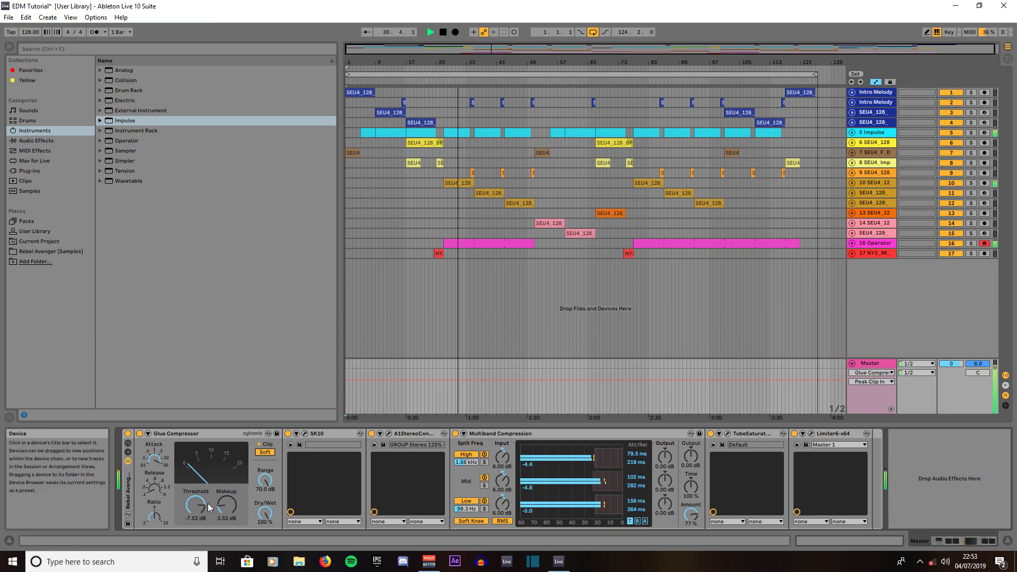
Set the Glue Compressor's makeup gain to about 0.75 dB and its threshold to -6.00 dB, and stop playback.
{"action": "double_click", "coordinate": [221, 510]}
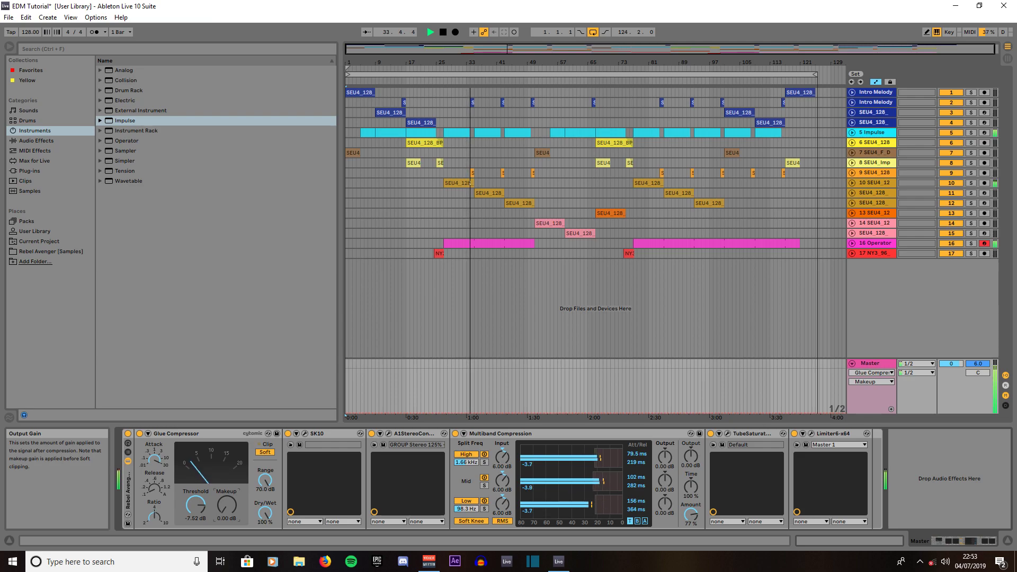
{"action": "left_click_drag", "start_coordinate": [226, 506], "coordinate": [227, 501]}
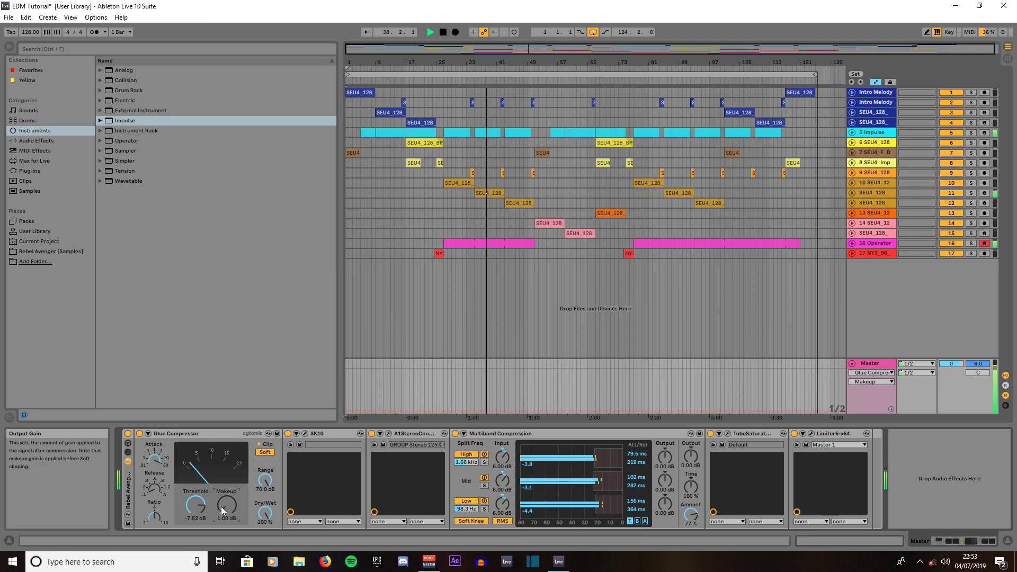
{"action": "left_click_drag", "start_coordinate": [227, 503], "coordinate": [195, 492]}
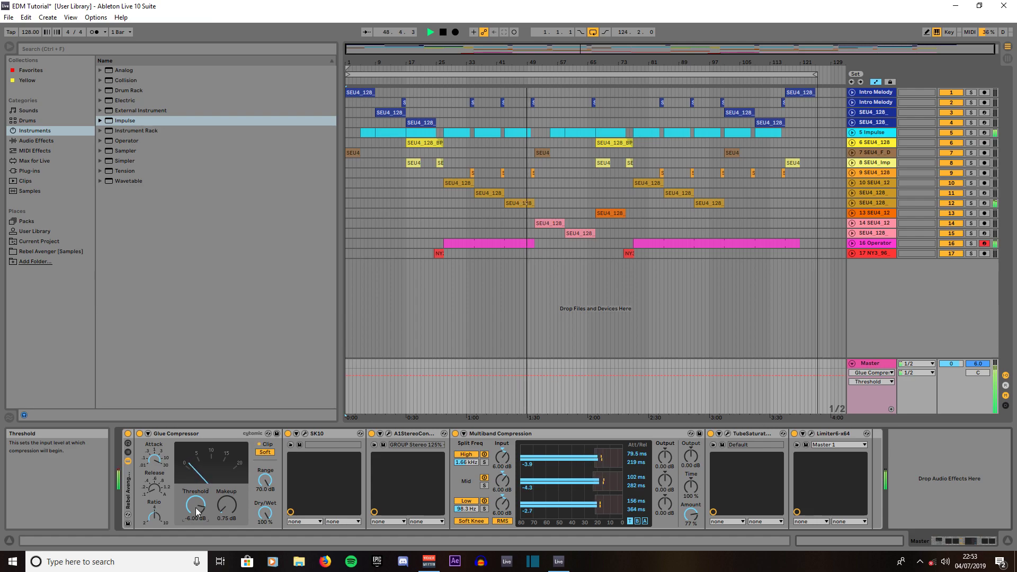
{"action": "key", "text": "space"}
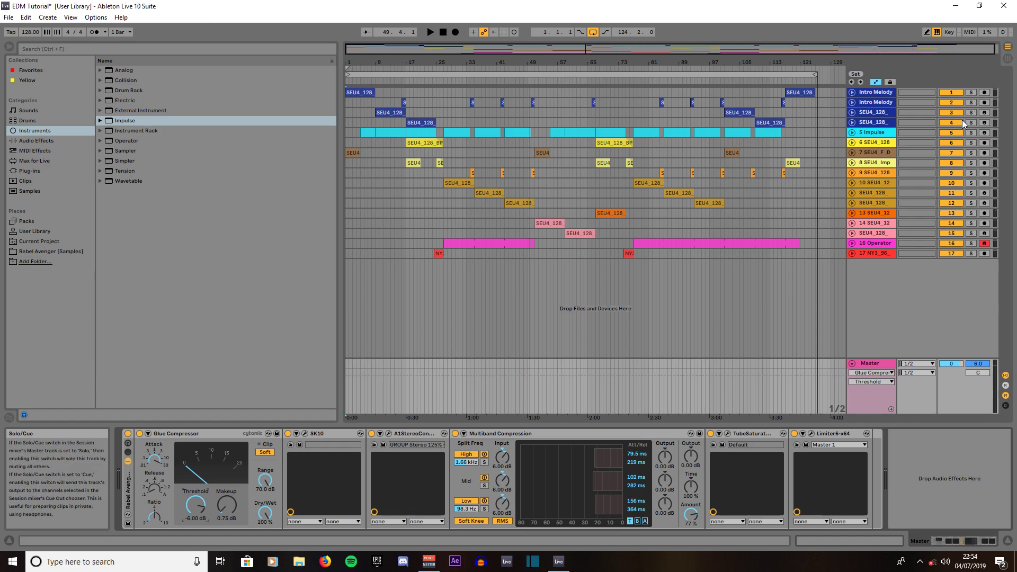
Shorten the arrangement loop to its first 26 bars and return the playback position to the start of the song.
{"action": "left_click", "coordinate": [815, 76]}
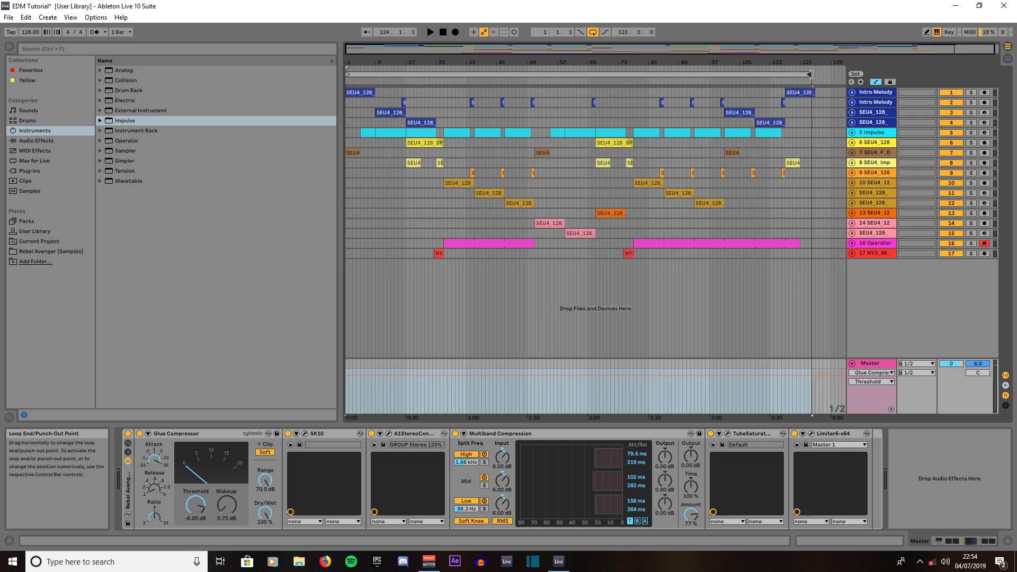
{"action": "left_click_drag", "start_coordinate": [815, 75], "coordinate": [816, 74]}
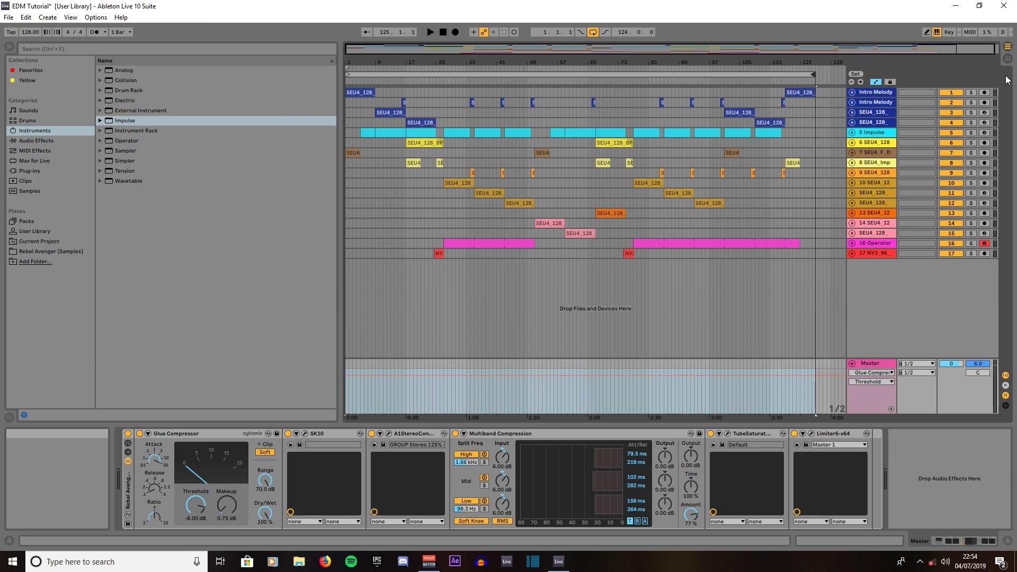
{"action": "left_click", "coordinate": [769, 128]}
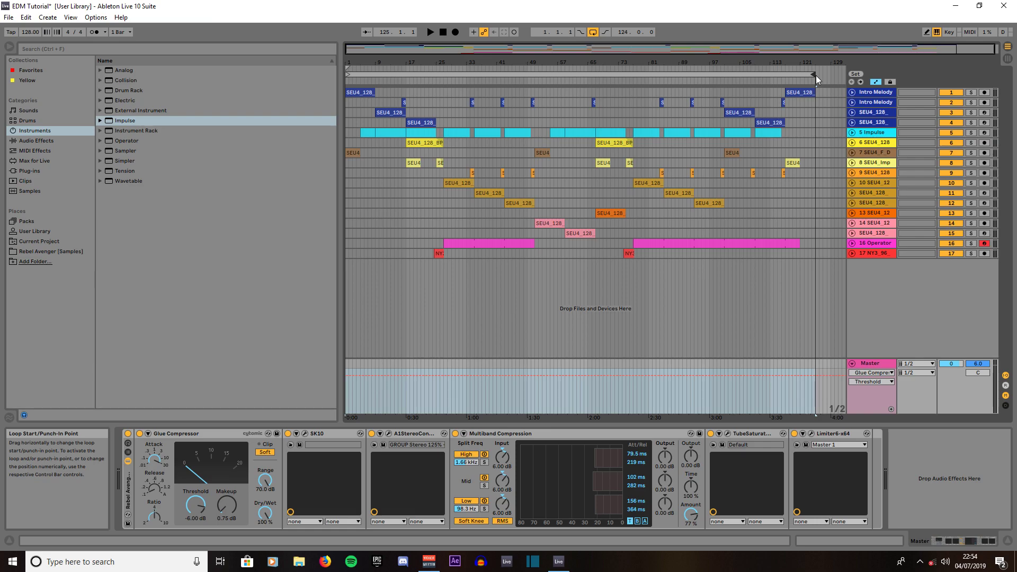
{"action": "left_click_drag", "start_coordinate": [813, 76], "coordinate": [442, 109]}
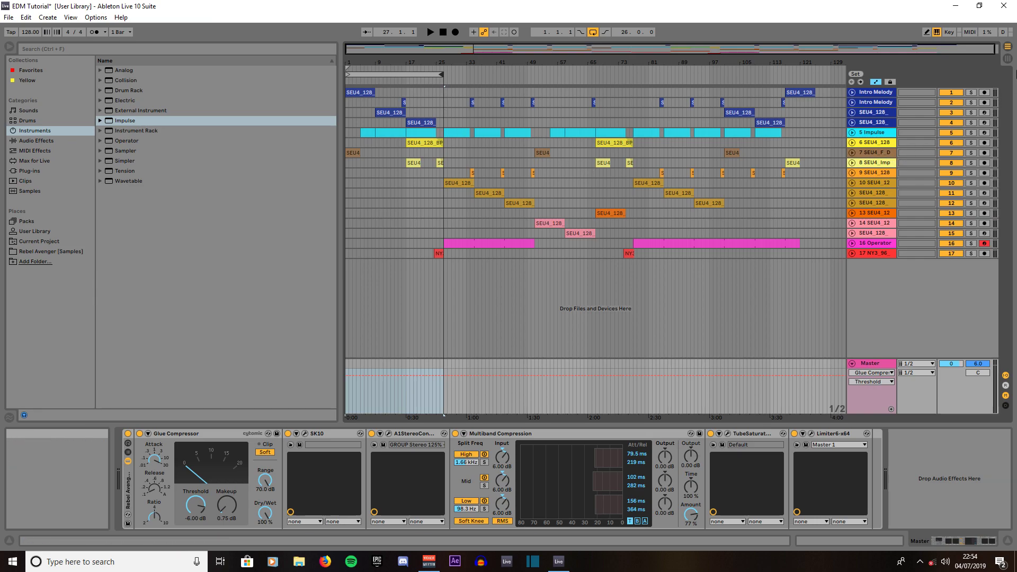
{"action": "left_click", "coordinate": [443, 33]}
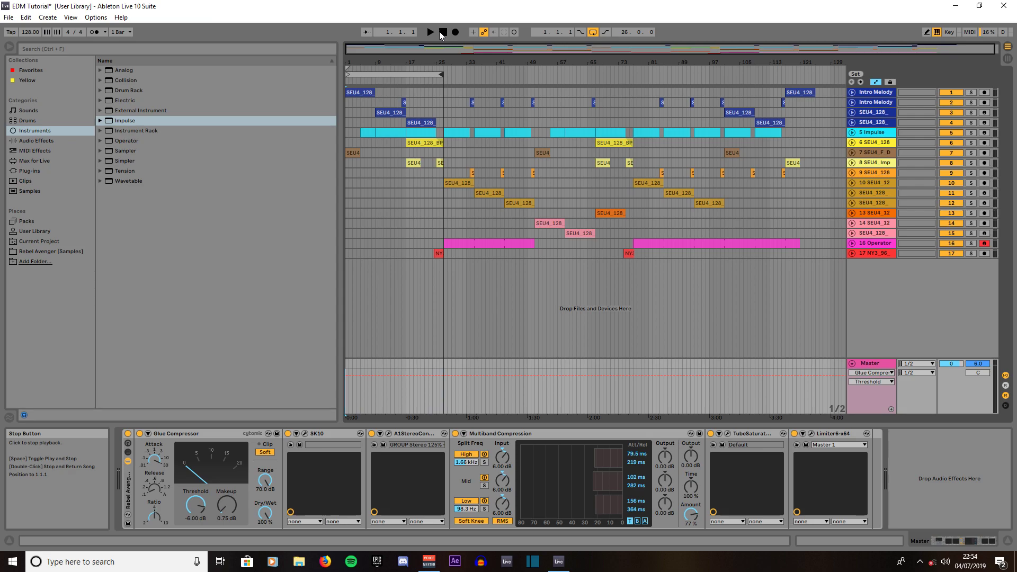
Switch to the Session View, enlarge the mixer section for finer volume control, and play the loop.
{"action": "left_click", "coordinate": [1007, 59]}
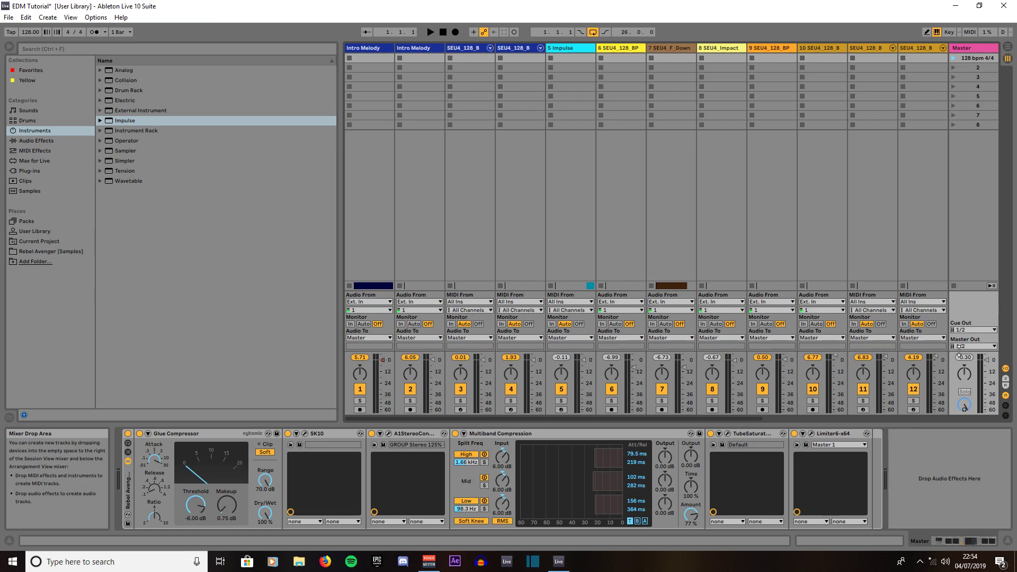
{"action": "left_click_drag", "start_coordinate": [960, 349], "coordinate": [959, 301]}
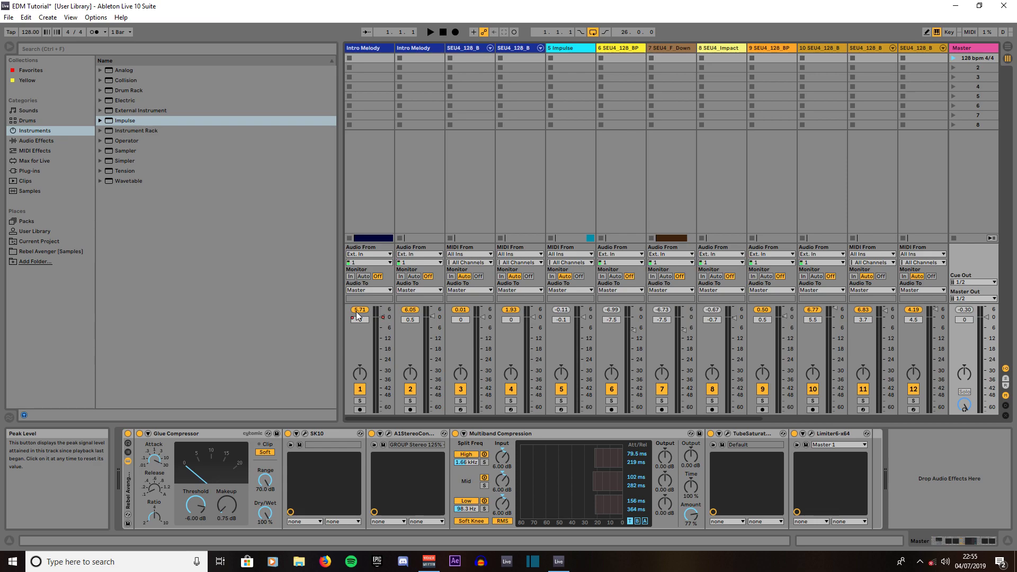
{"action": "key", "text": "space"}
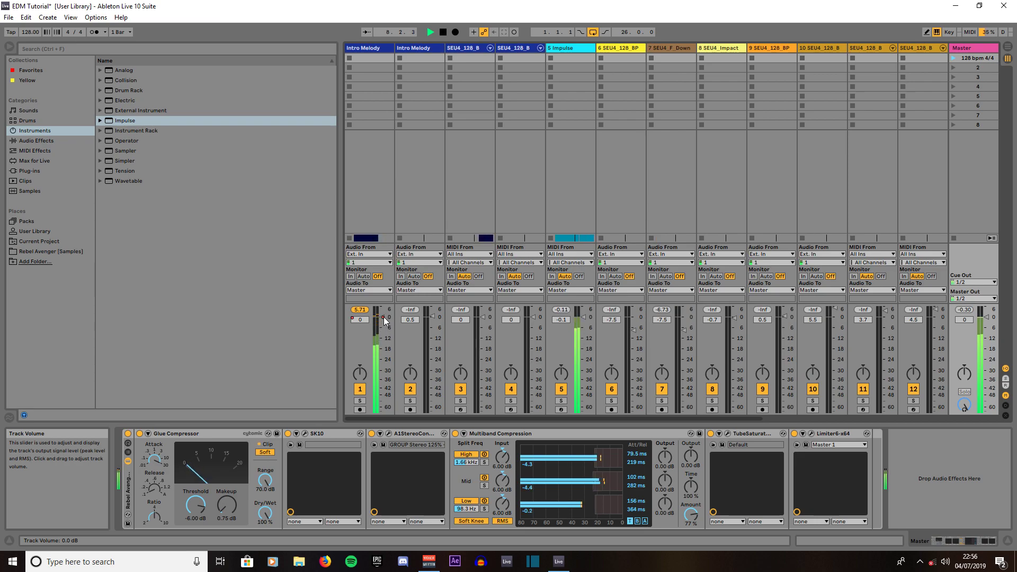
Lower the volume of track 1 (Intro Melody) to -5.9 dB, restart playback and reset the track's peak level.
{"action": "left_click_drag", "start_coordinate": [385, 318], "coordinate": [382, 330]}
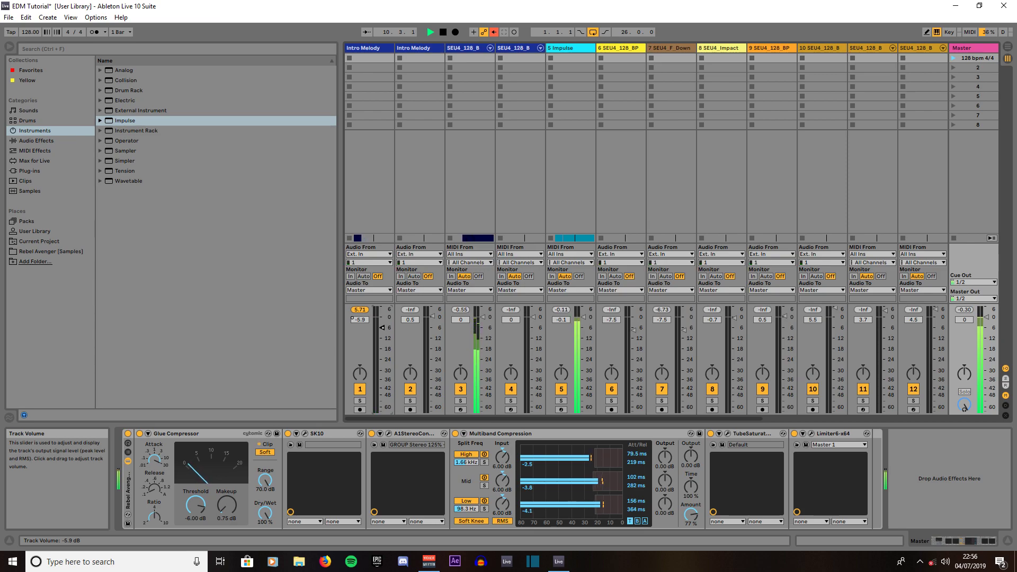
{"action": "key", "text": "space"}
{"action": "key", "text": "space"}
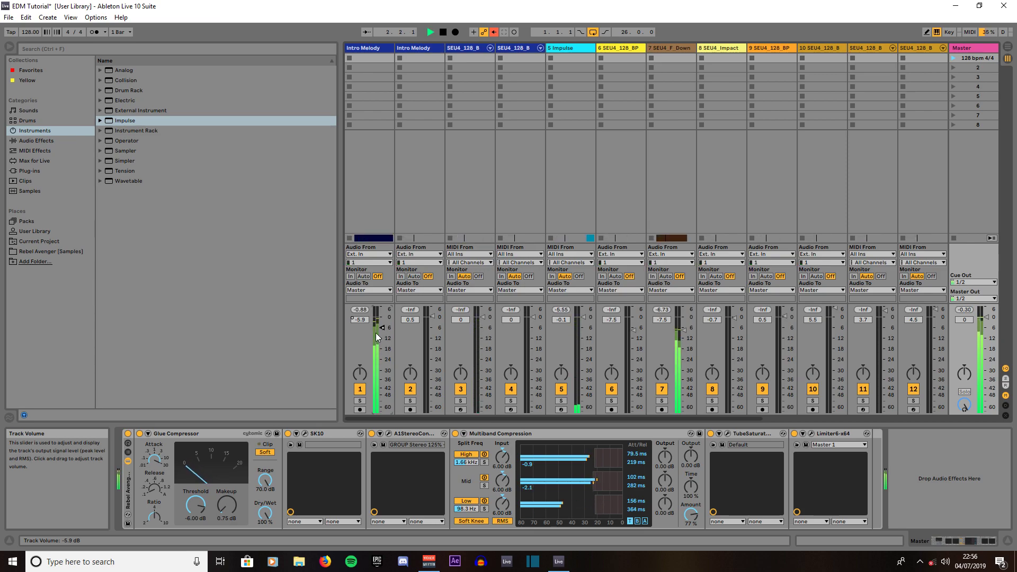
{"action": "left_click", "coordinate": [361, 311]}
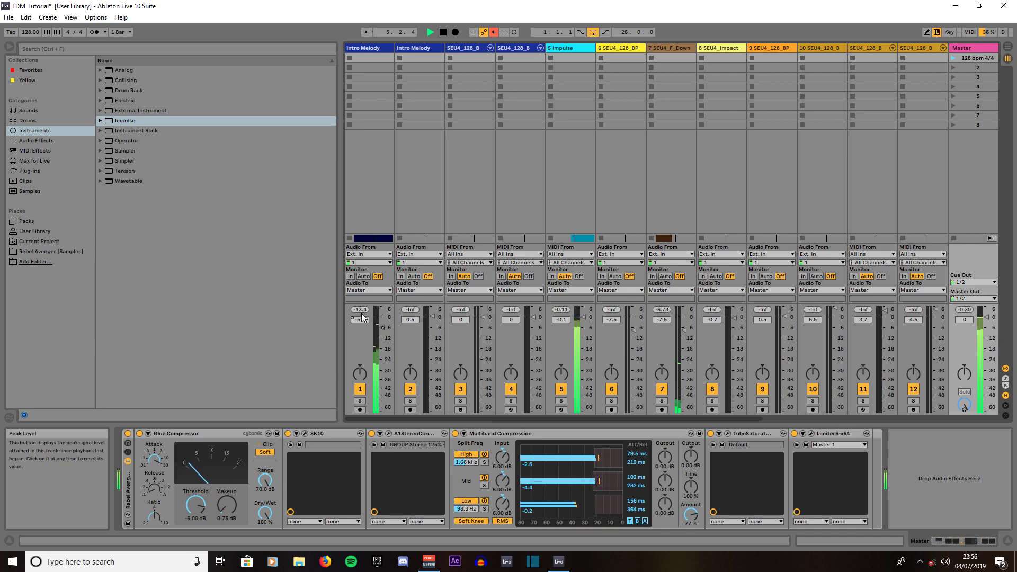
{"action": "left_click", "coordinate": [361, 311]}
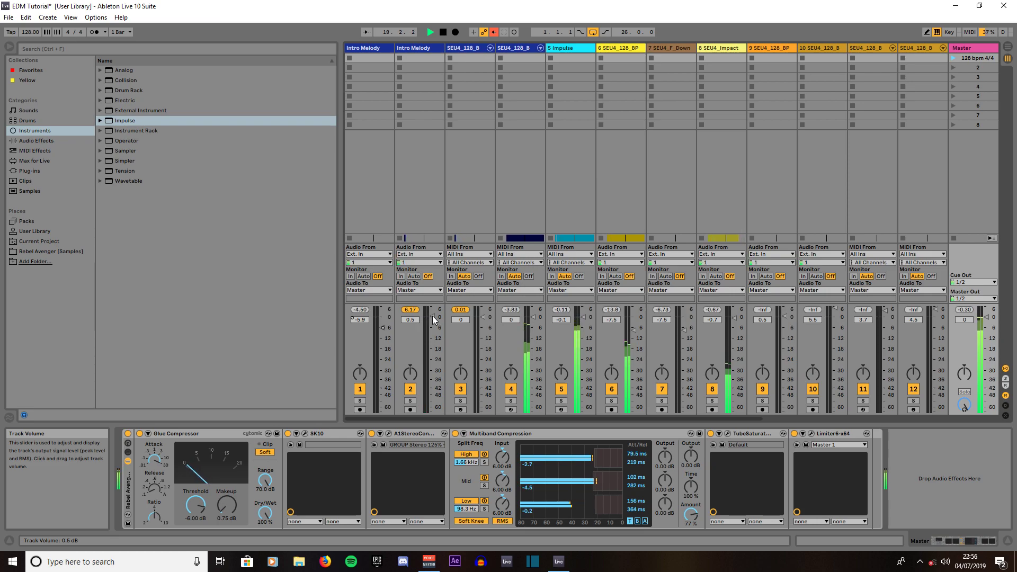
Set the volumes of track 2 to -5.8 dB, track 4 to -2.0 dB and track 3 to -0.1 dB, resetting their peak levels.
{"action": "left_click_drag", "start_coordinate": [433, 317], "coordinate": [433, 328]}
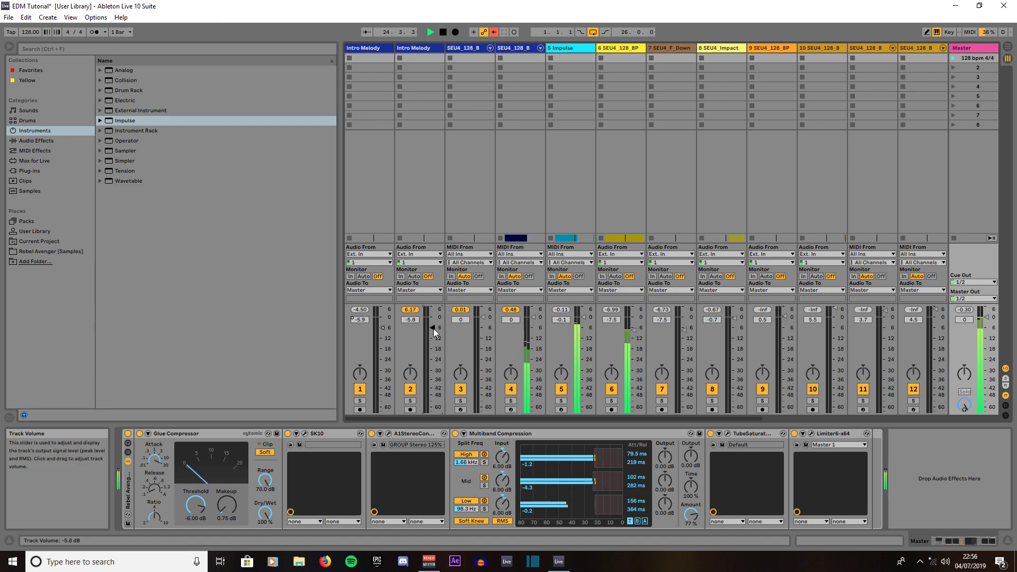
{"action": "left_click_drag", "start_coordinate": [535, 320], "coordinate": [535, 323]}
{"action": "left_click", "coordinate": [510, 310]}
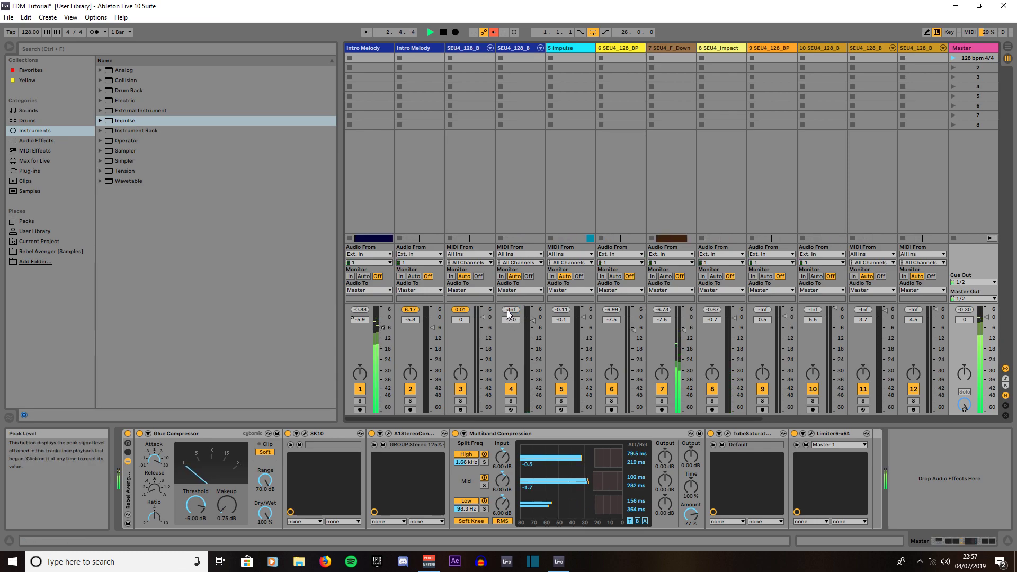
{"action": "left_click", "coordinate": [410, 310]}
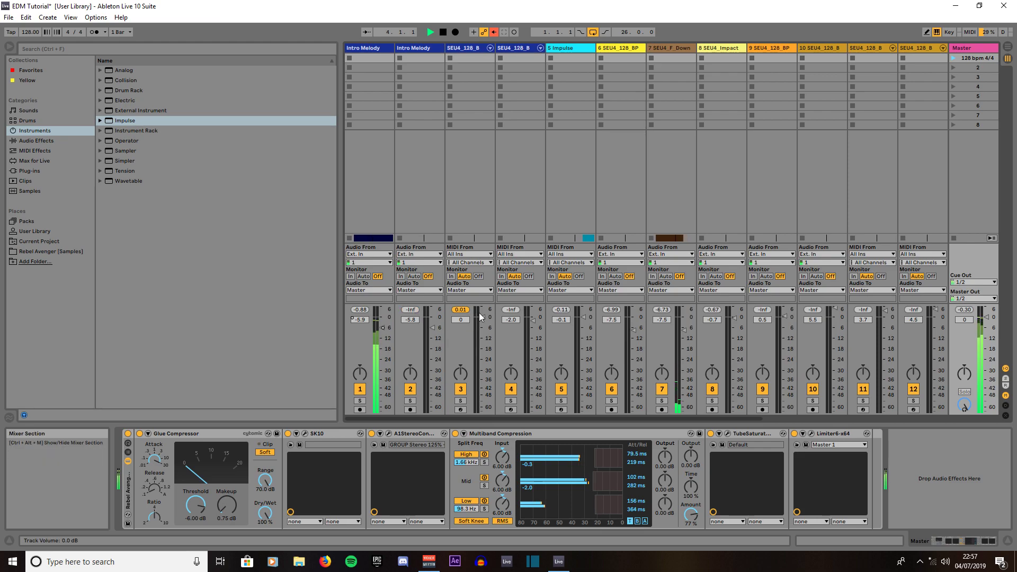
{"action": "left_click_drag", "start_coordinate": [478, 317], "coordinate": [461, 317]}
{"action": "left_click", "coordinate": [461, 310]}
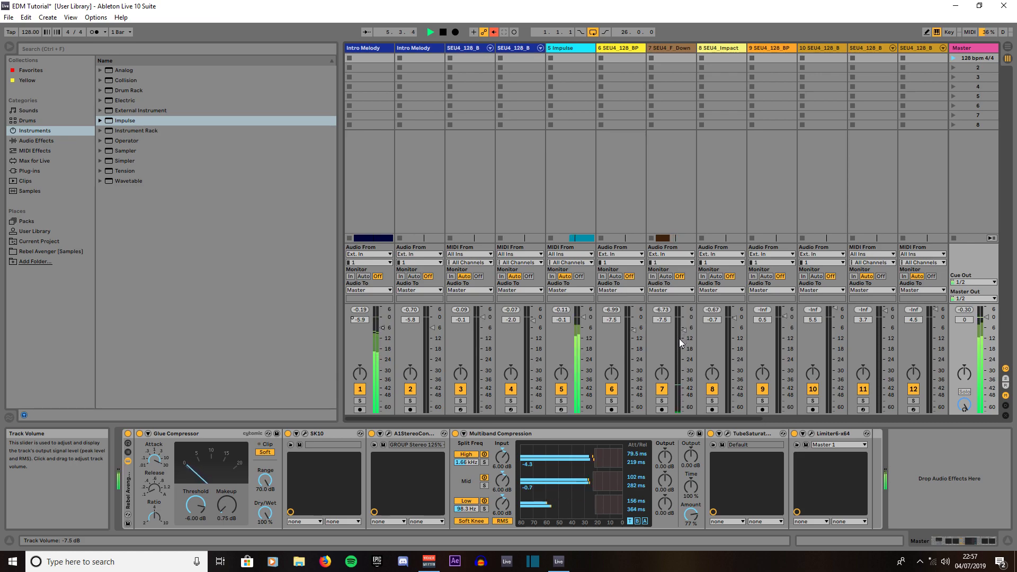
Try louder volumes on track 7 (SEU4_F_Down) during playback and settle its volume at -7.3 dB.
{"action": "left_click_drag", "start_coordinate": [682, 342], "coordinate": [684, 320]}
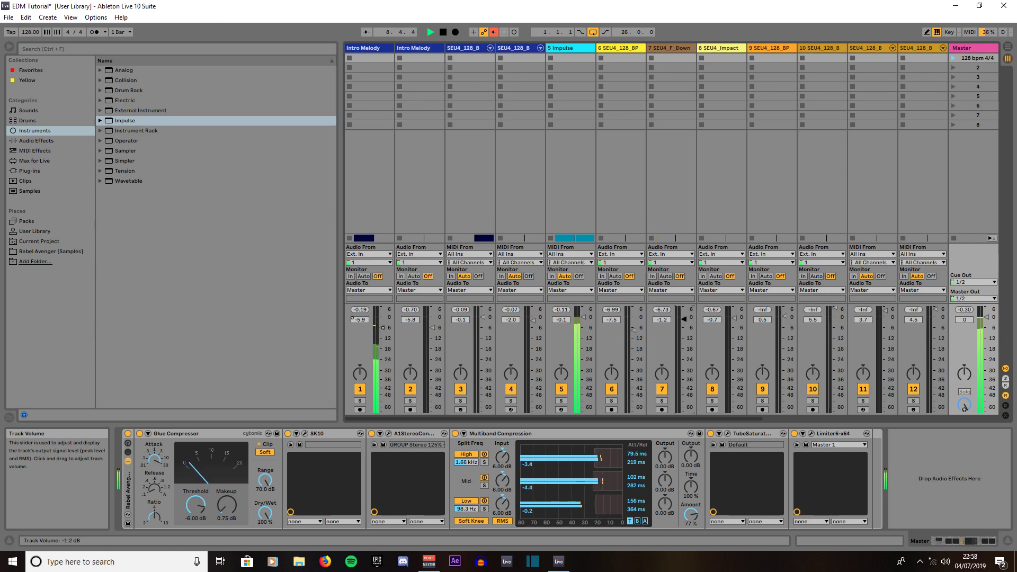
{"action": "left_click_drag", "start_coordinate": [683, 319], "coordinate": [684, 317]}
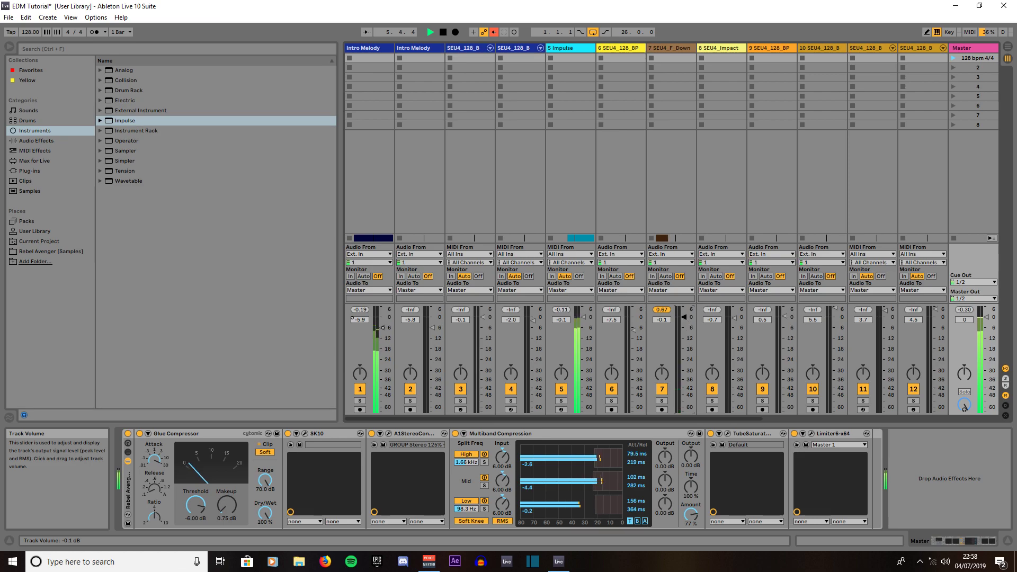
{"action": "left_click_drag", "start_coordinate": [683, 319], "coordinate": [683, 325]}
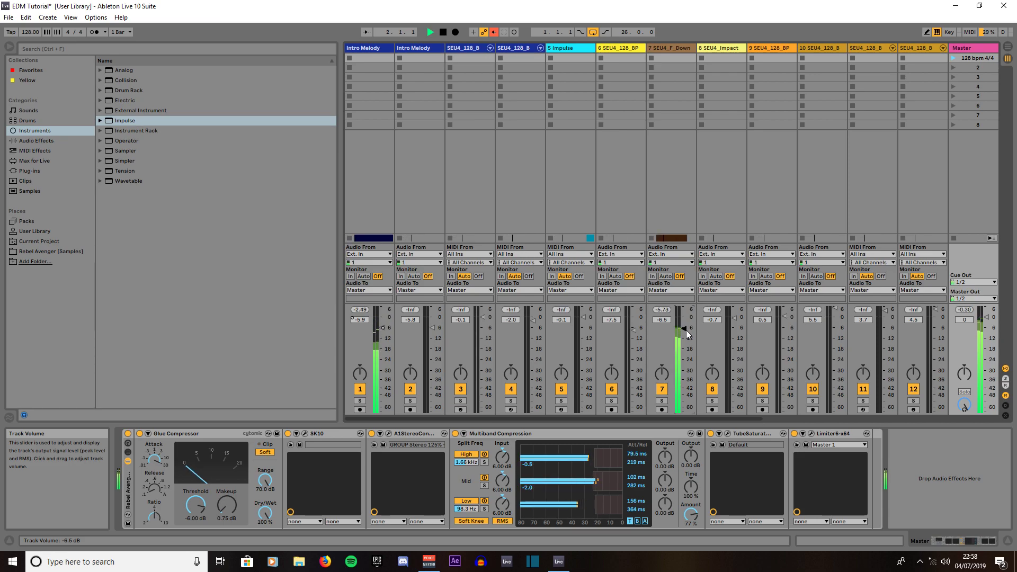
{"action": "left_click_drag", "start_coordinate": [685, 329], "coordinate": [685, 330]}
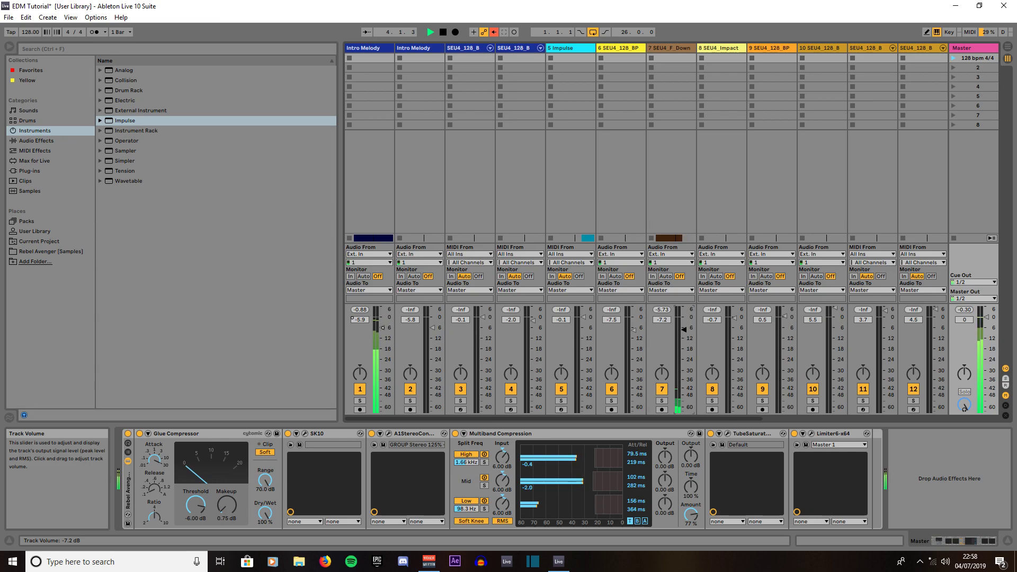
{"action": "left_click_drag", "start_coordinate": [685, 330], "coordinate": [686, 330]}
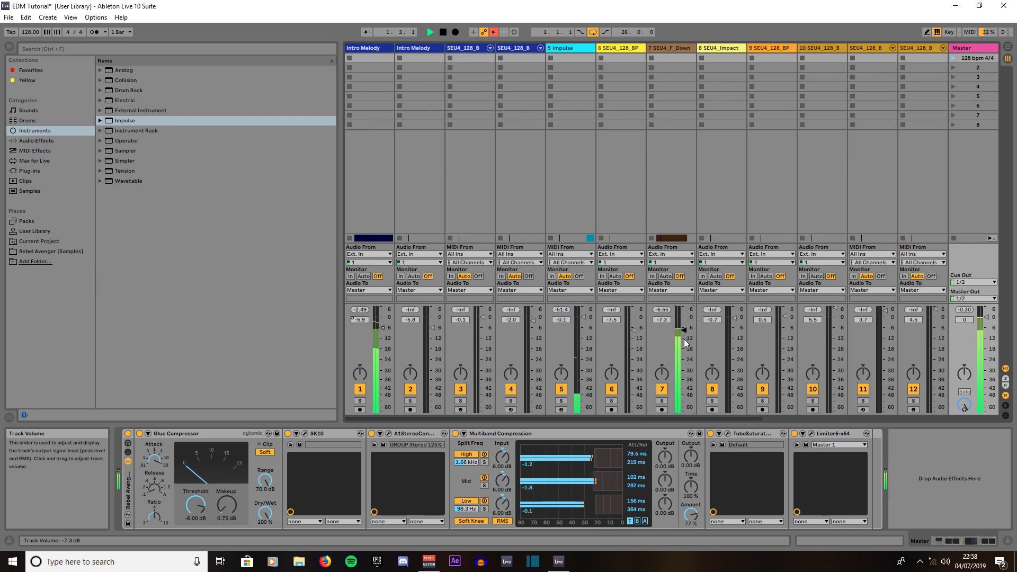
Re-enable the volume automation of track 1 (Intro Melody), and set the track's volume to -5.9 dB.
{"action": "right_click", "coordinate": [352, 318]}
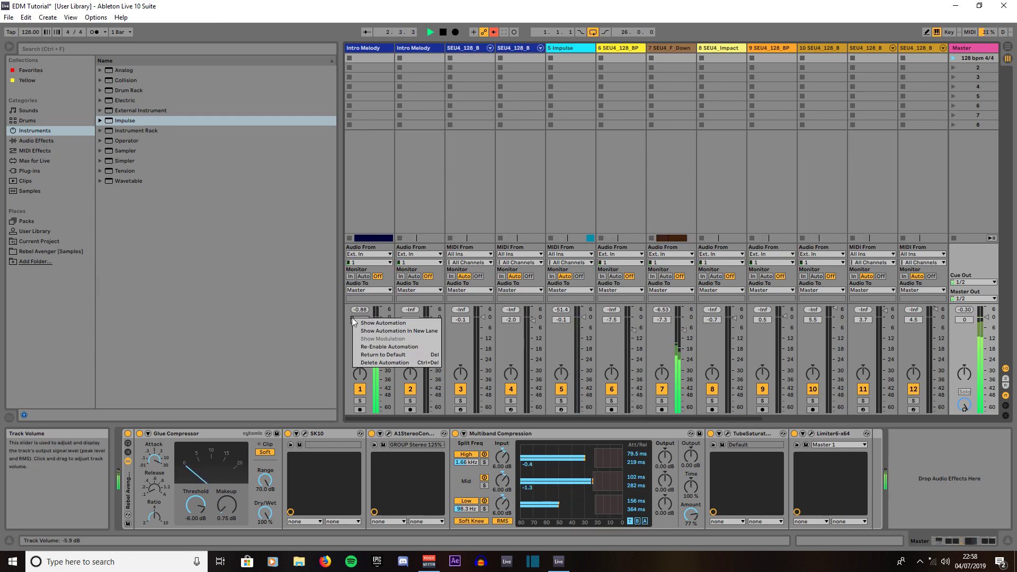
{"action": "left_click", "coordinate": [367, 347]}
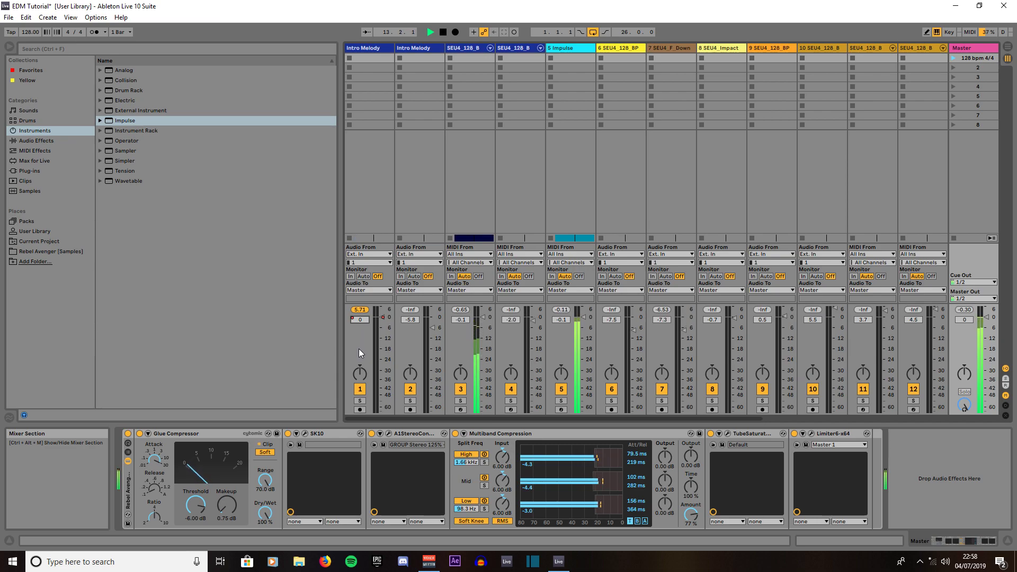
{"action": "left_click_drag", "start_coordinate": [364, 320], "coordinate": [364, 323]}
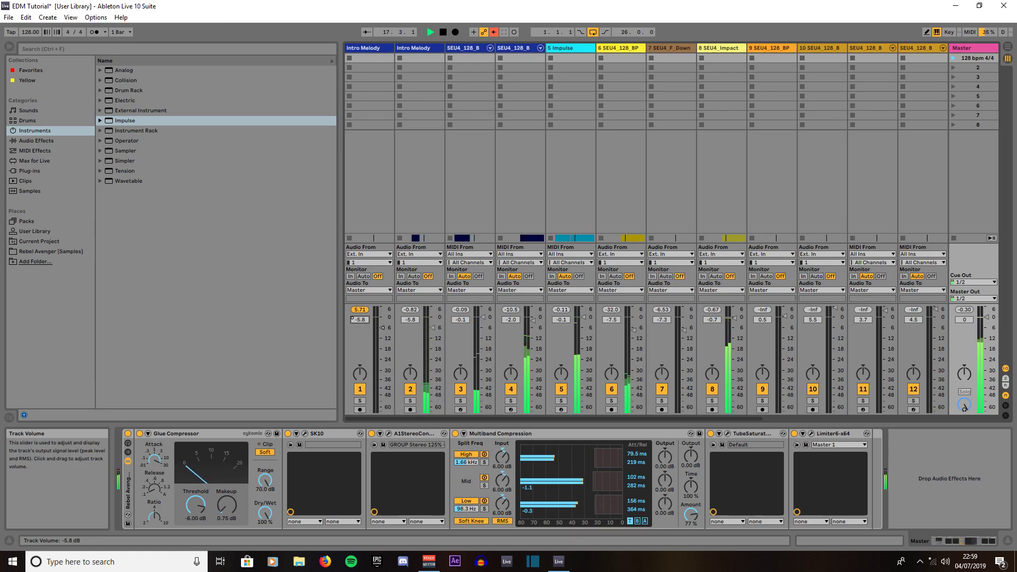
{"action": "left_click_drag", "start_coordinate": [365, 320], "coordinate": [364, 321]}
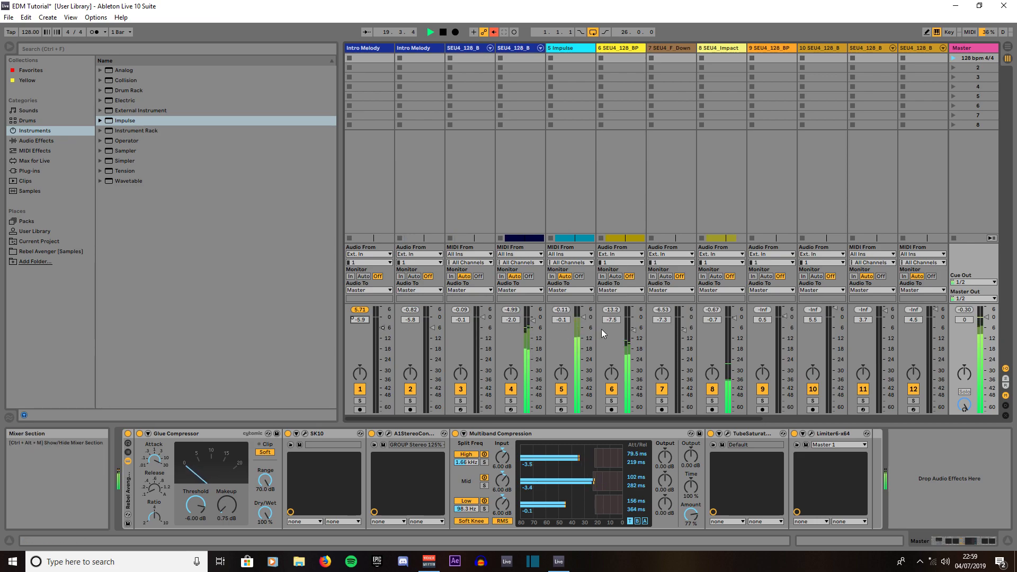
Raise the volume of track 6 (SEU4_128_BP) to -6.0 dB.
{"action": "left_click_drag", "start_coordinate": [634, 331], "coordinate": [634, 327]}
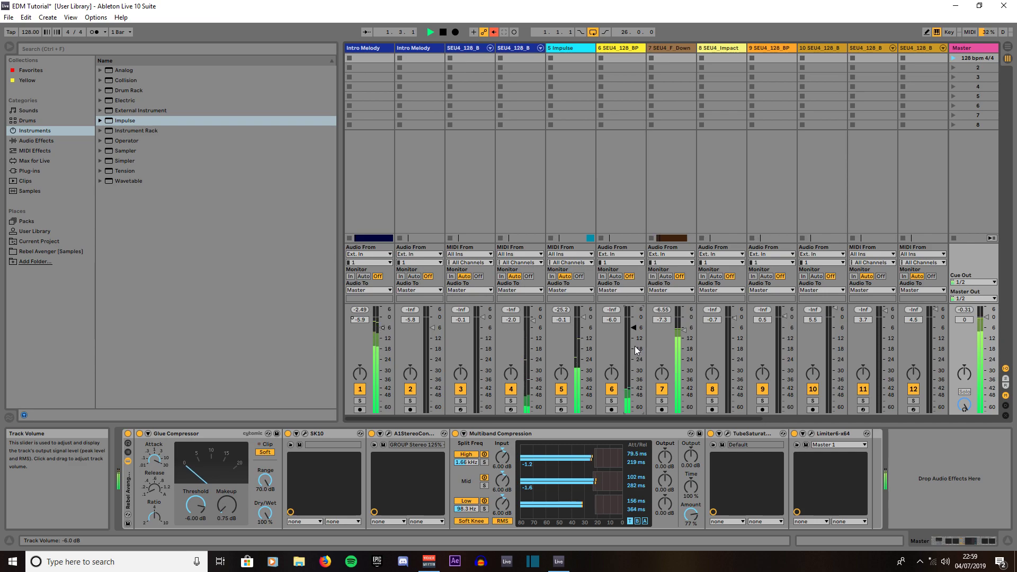
Set the volume of track 7 (SEU4_F_Down) to -7.5 dB and track 1 (Intro Melody) to -5.8 dB.
{"action": "left_click_drag", "start_coordinate": [684, 330], "coordinate": [684, 331]}
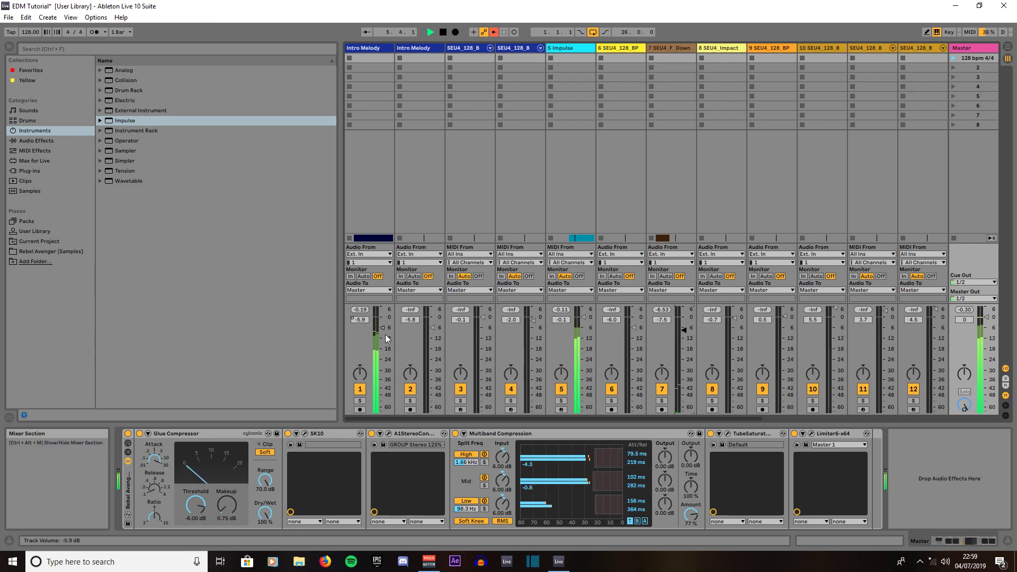
{"action": "left_click_drag", "start_coordinate": [380, 329], "coordinate": [380, 328]}
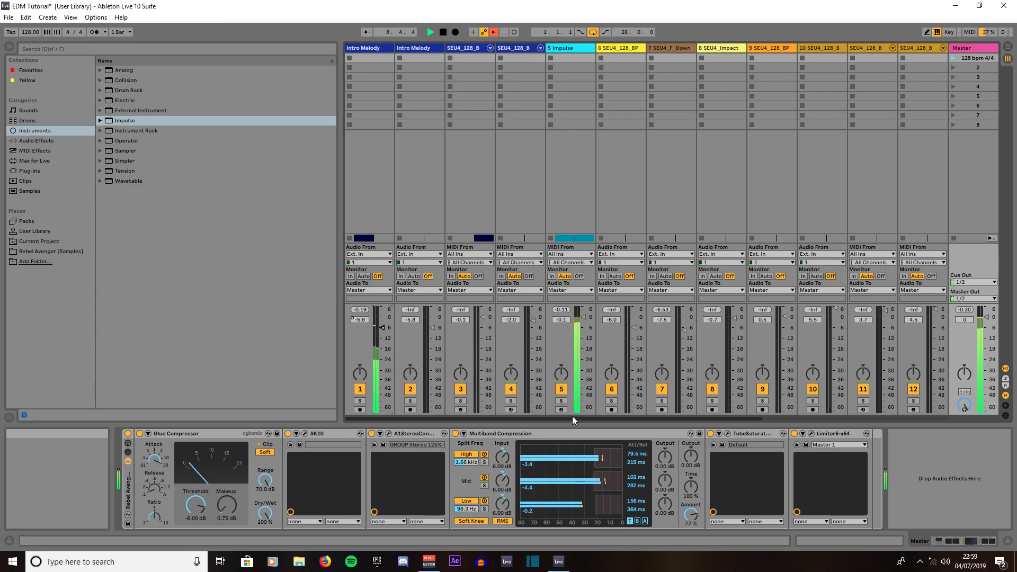
In the Arrangement View, move the loop region to start at bar 27 and shorten it to 24 bars.
{"action": "left_click_drag", "start_coordinate": [571, 416], "coordinate": [475, 433]}
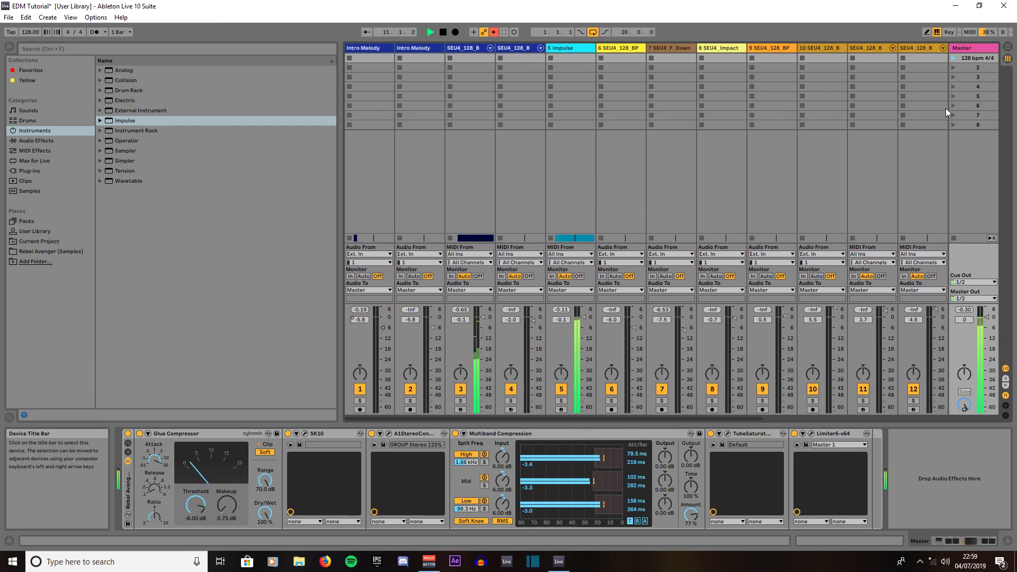
{"action": "left_click", "coordinate": [1010, 50]}
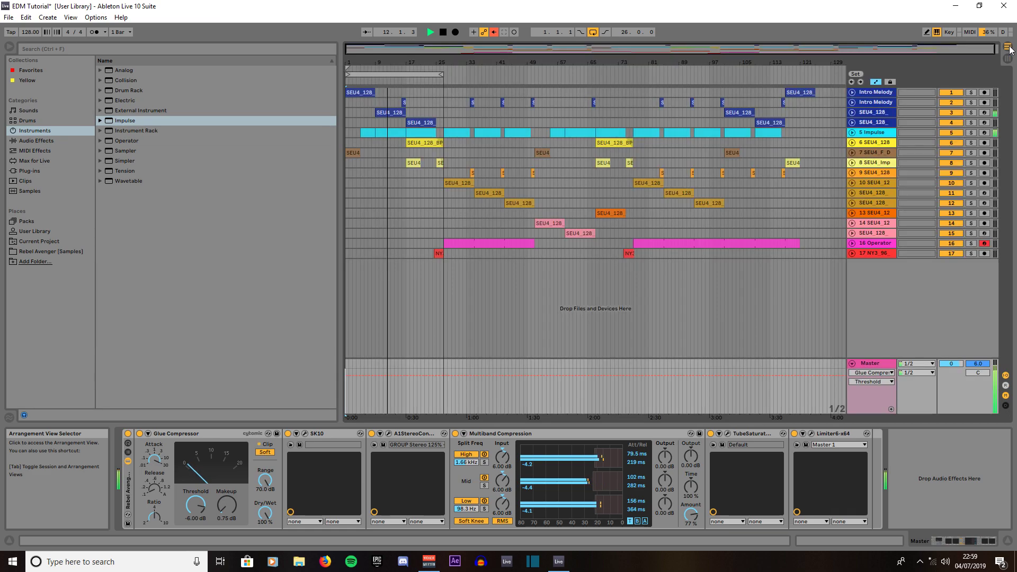
{"action": "left_click_drag", "start_coordinate": [369, 73], "coordinate": [467, 73]}
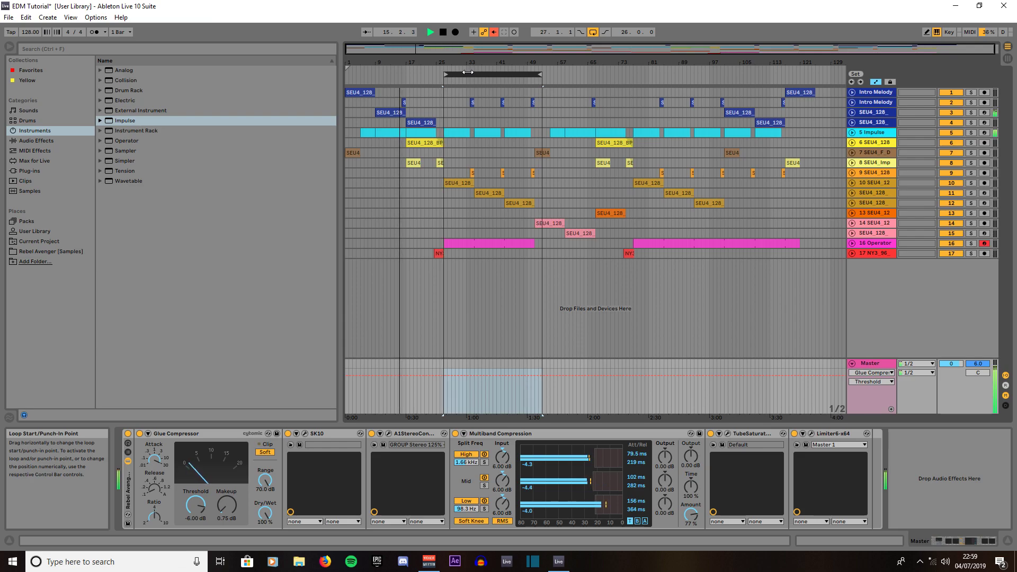
{"action": "left_click_drag", "start_coordinate": [541, 74], "coordinate": [532, 74]}
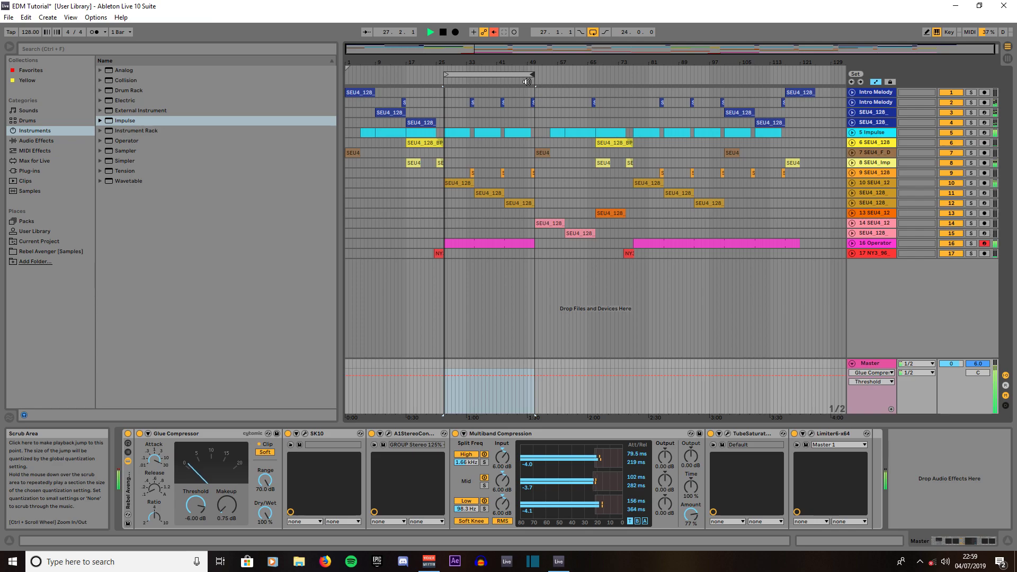
Return to the Session View mixer and lower the volume of track 10 to -1.3 dB.
{"action": "left_click", "coordinate": [1007, 58]}
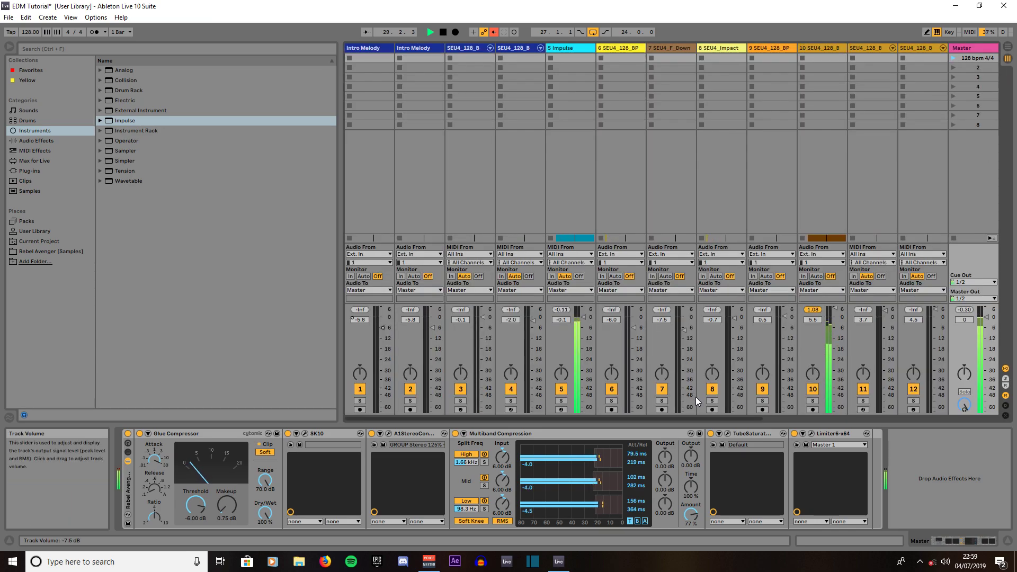
{"action": "left_click_drag", "start_coordinate": [708, 418], "coordinate": [901, 434]}
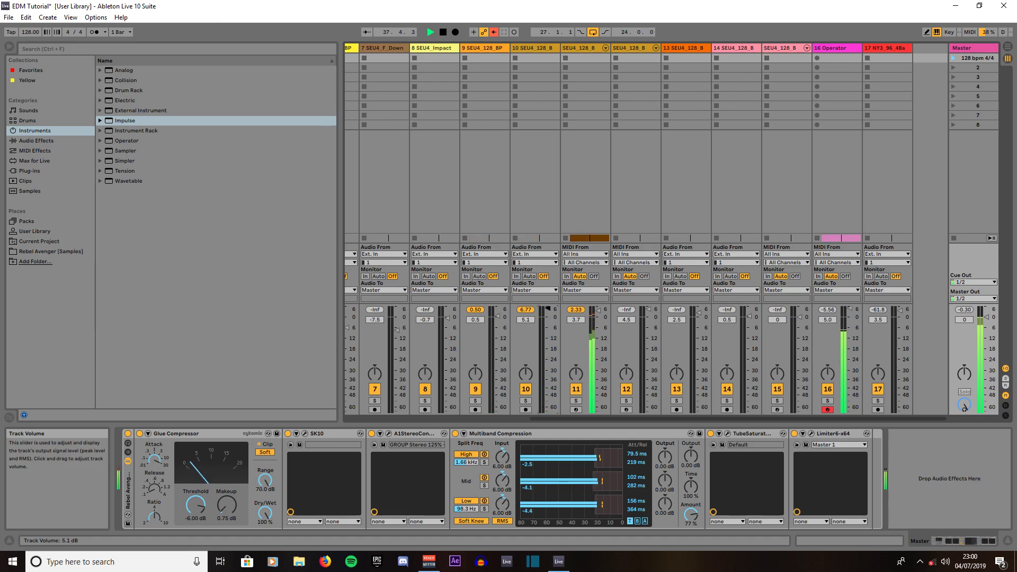
{"action": "left_click_drag", "start_coordinate": [547, 315], "coordinate": [548, 319]}
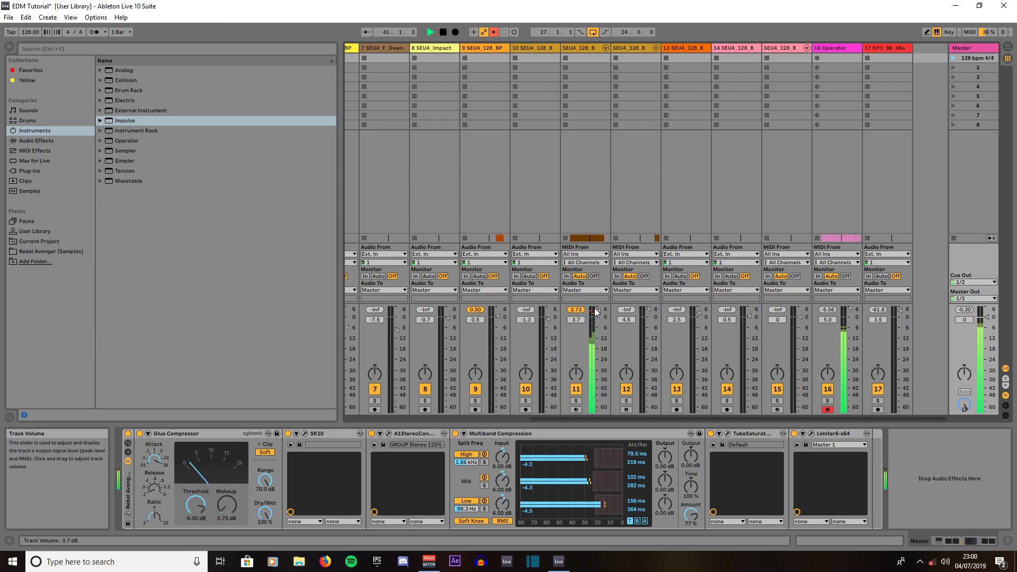
Lower the volumes of track 11 to -2.0 dB and track 12 to 0.5 dB, resetting their peak levels.
{"action": "left_click_drag", "start_coordinate": [597, 310], "coordinate": [598, 320]}
{"action": "left_click", "coordinate": [577, 310]}
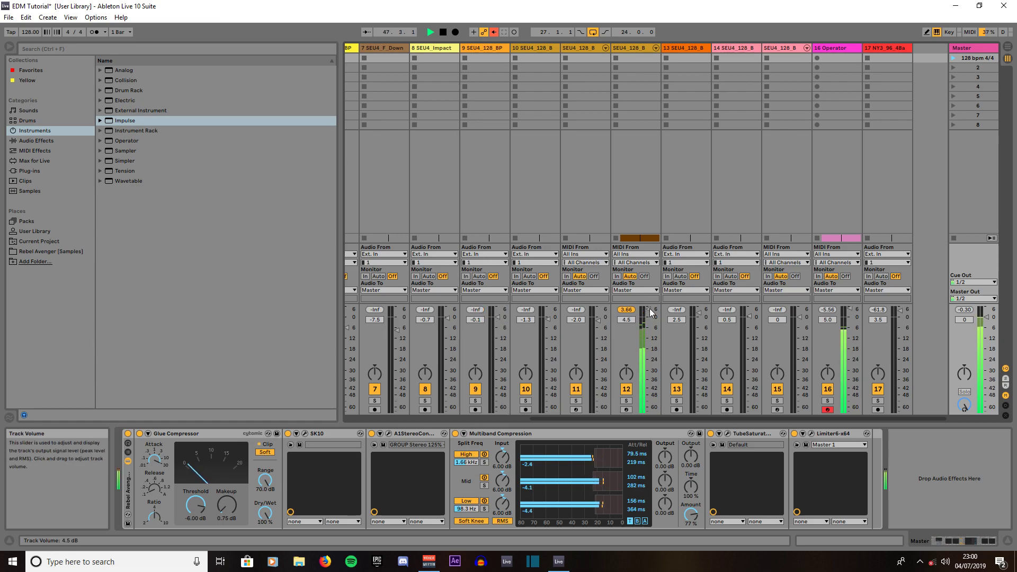
{"action": "left_click_drag", "start_coordinate": [650, 308], "coordinate": [648, 316]}
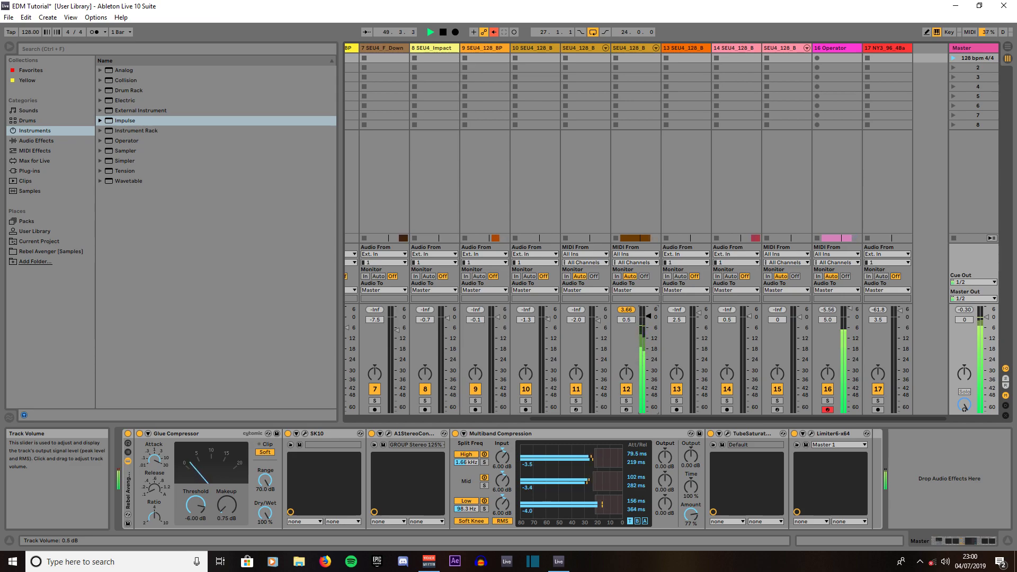
{"action": "left_click", "coordinate": [629, 310]}
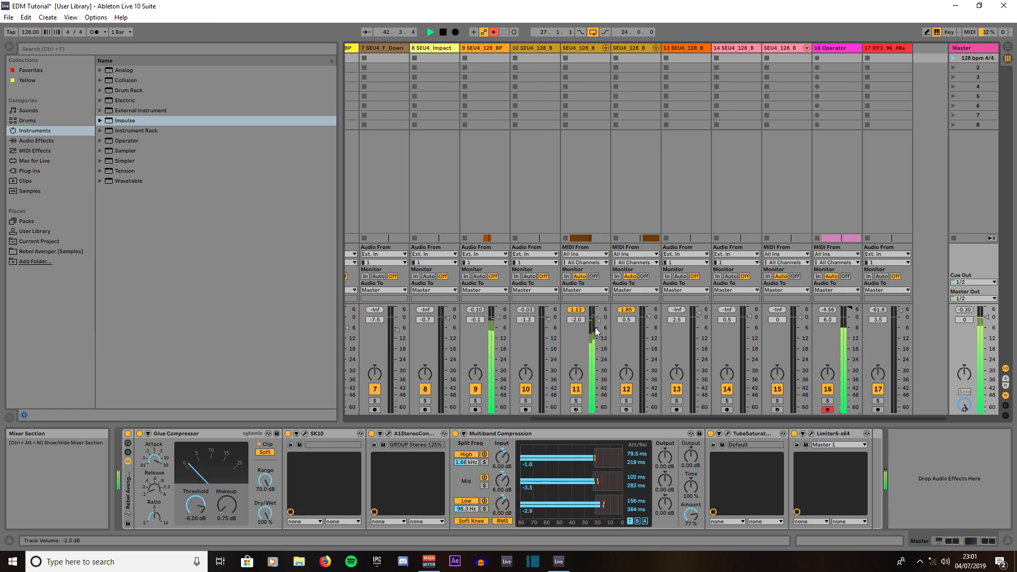
Lower track 11's volume to -3.3 dB and track 12's to -1.6 dB, resetting track 12's peak level.
{"action": "left_click_drag", "start_coordinate": [597, 332], "coordinate": [597, 338]}
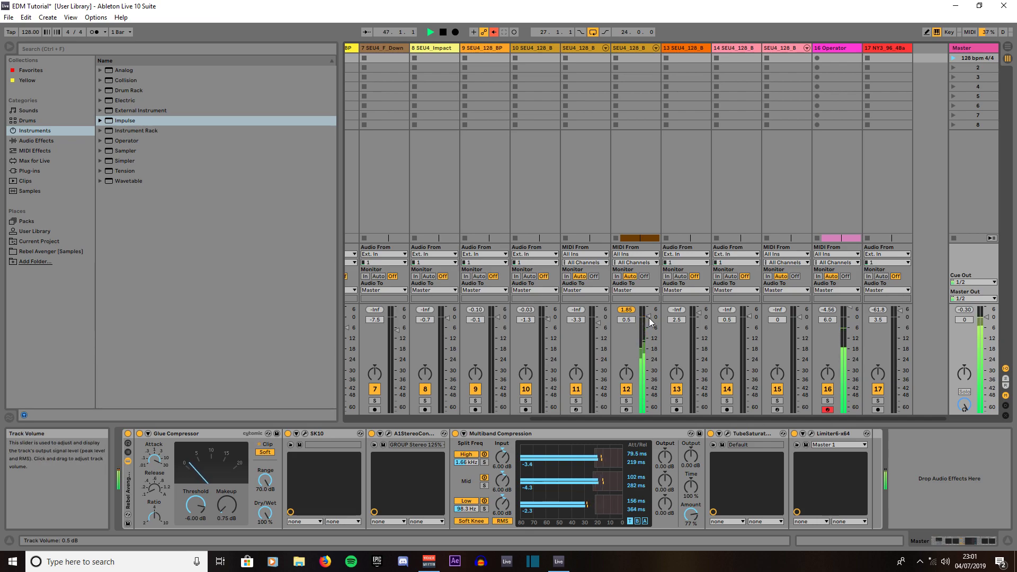
{"action": "left_click_drag", "start_coordinate": [650, 321], "coordinate": [650, 324]}
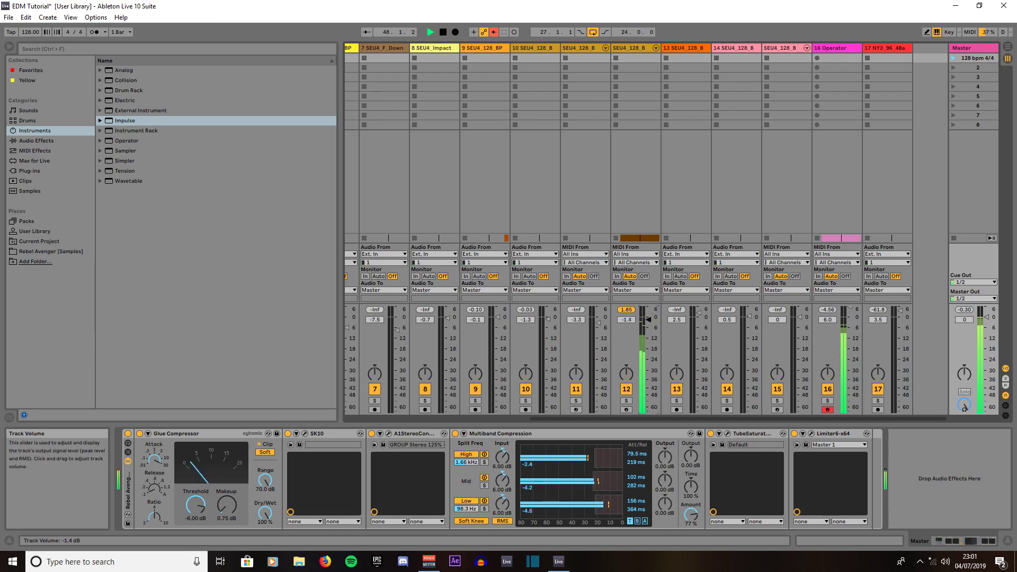
{"action": "left_click", "coordinate": [627, 310]}
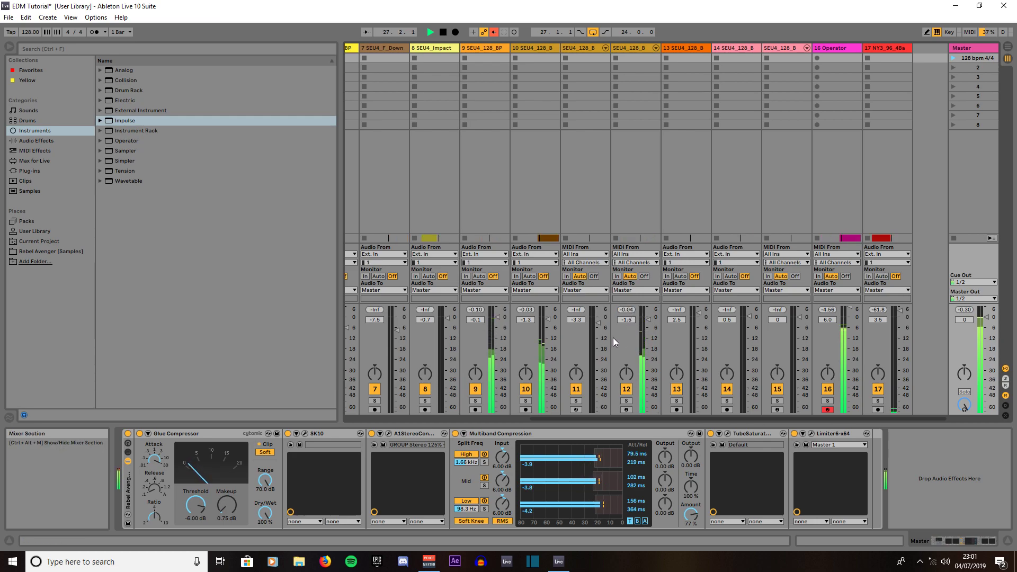
{"action": "left_click_drag", "start_coordinate": [649, 319], "coordinate": [649, 320]}
{"action": "left_click", "coordinate": [628, 310]}
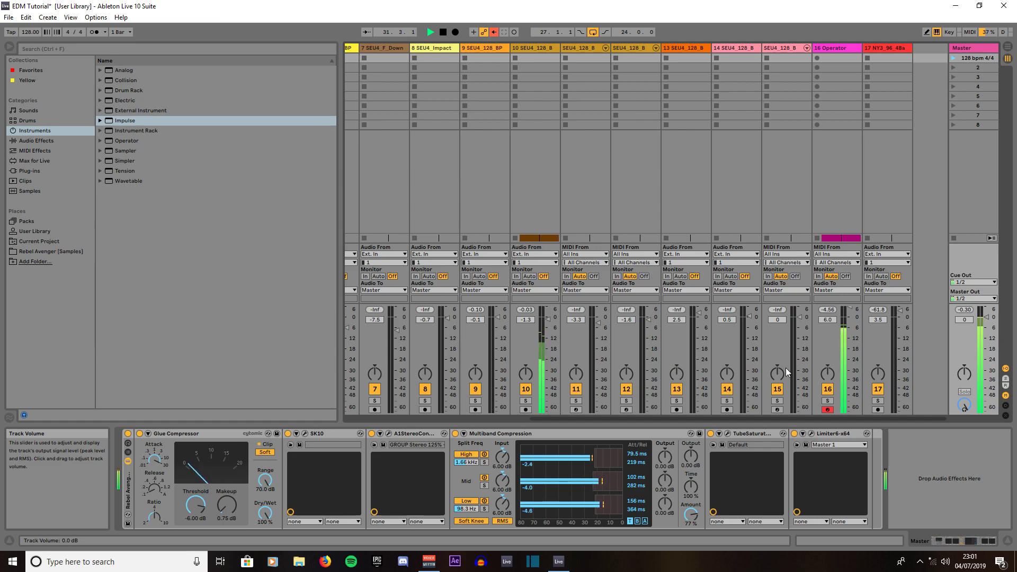
Lower the volume of track 2 (Intro Melody) to -6.1 dB and reset its peak level.
{"action": "left_click_drag", "start_coordinate": [770, 418], "coordinate": [519, 444]}
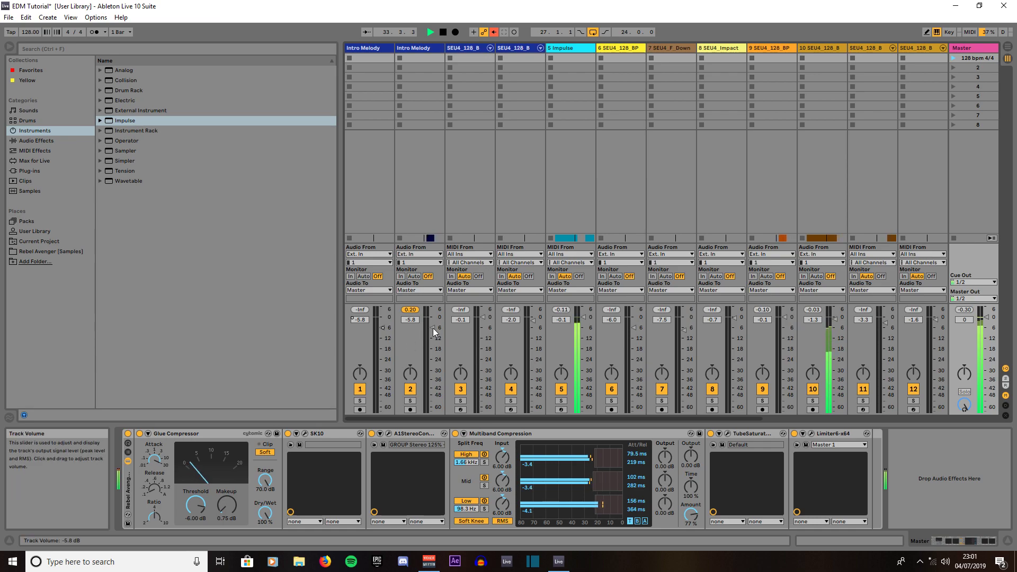
{"action": "left_click_drag", "start_coordinate": [433, 328], "coordinate": [433, 329]}
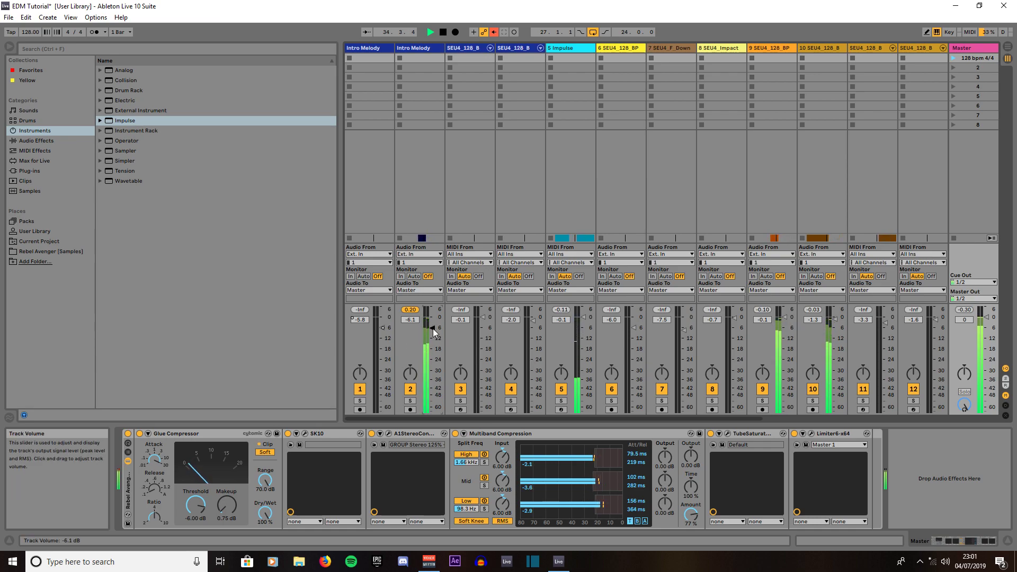
{"action": "left_click", "coordinate": [414, 310]}
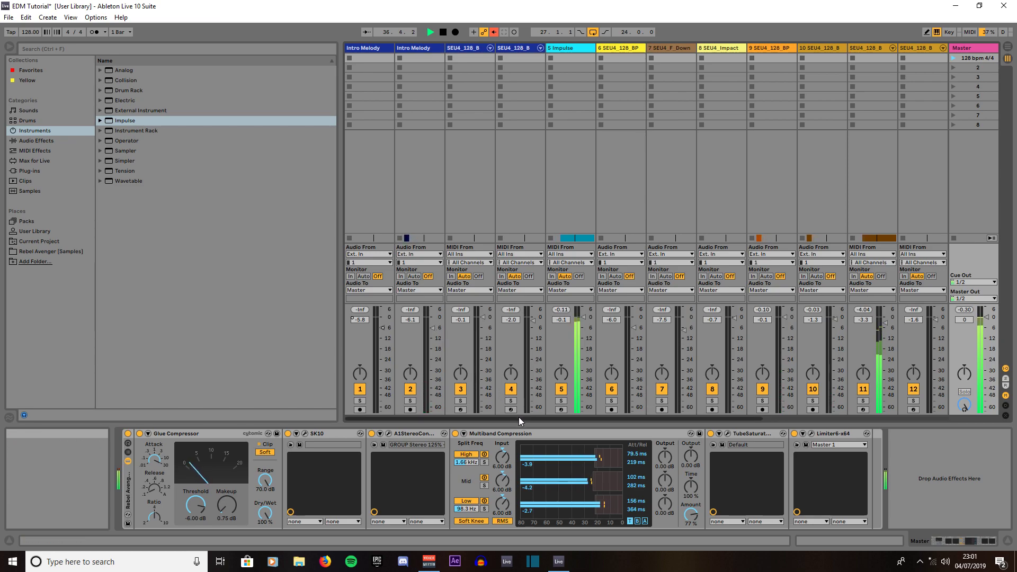
In the Arrangement View, move the loop region to start at bar 51 with a length of 26 bars.
{"action": "left_click_drag", "start_coordinate": [517, 418], "coordinate": [710, 417]}
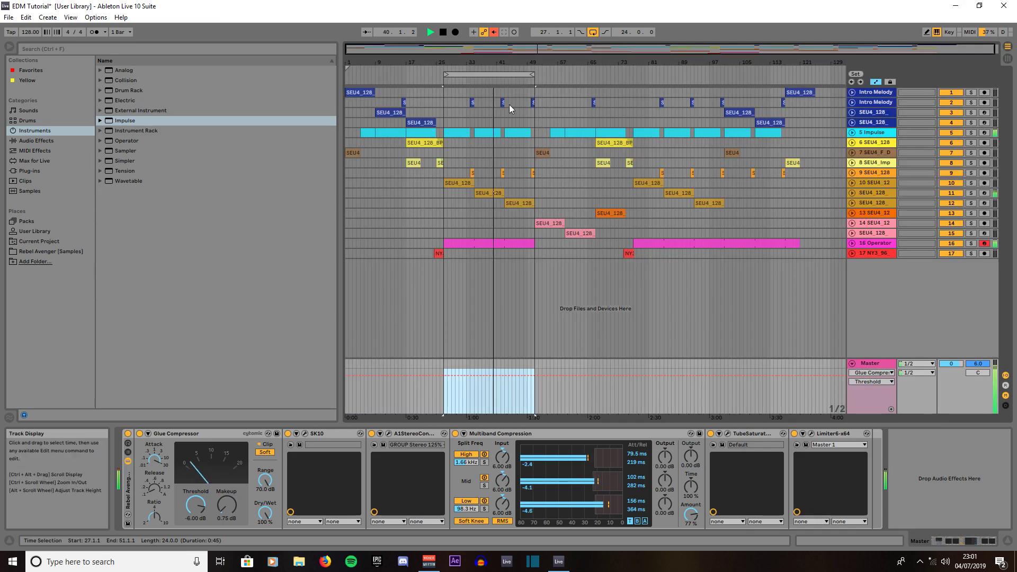
{"action": "left_click_drag", "start_coordinate": [479, 75], "coordinate": [632, 75]}
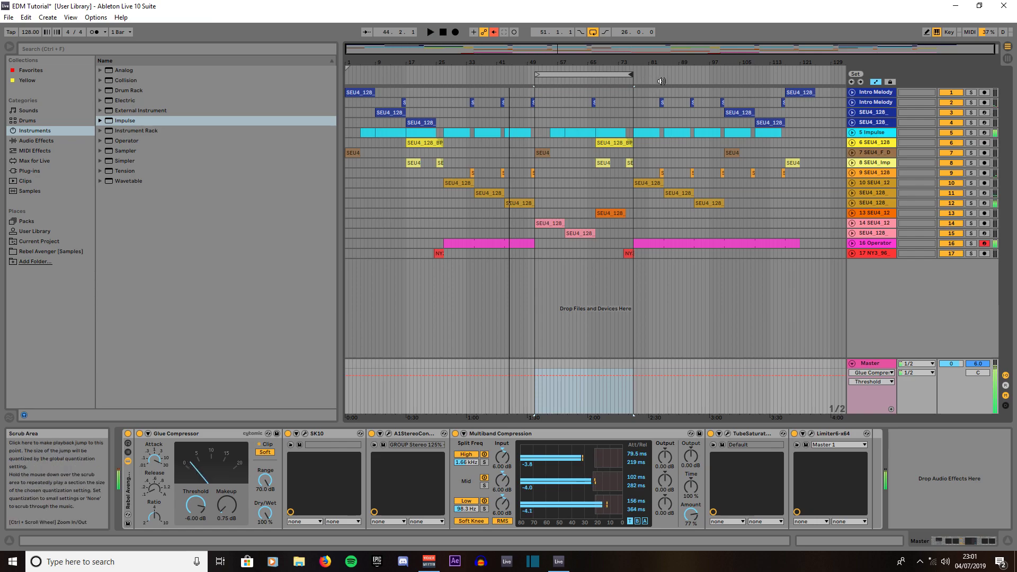
Return to the Session View mixer and set the volume of track 14 to -0.3 dB during playback.
{"action": "left_click", "coordinate": [1008, 60]}
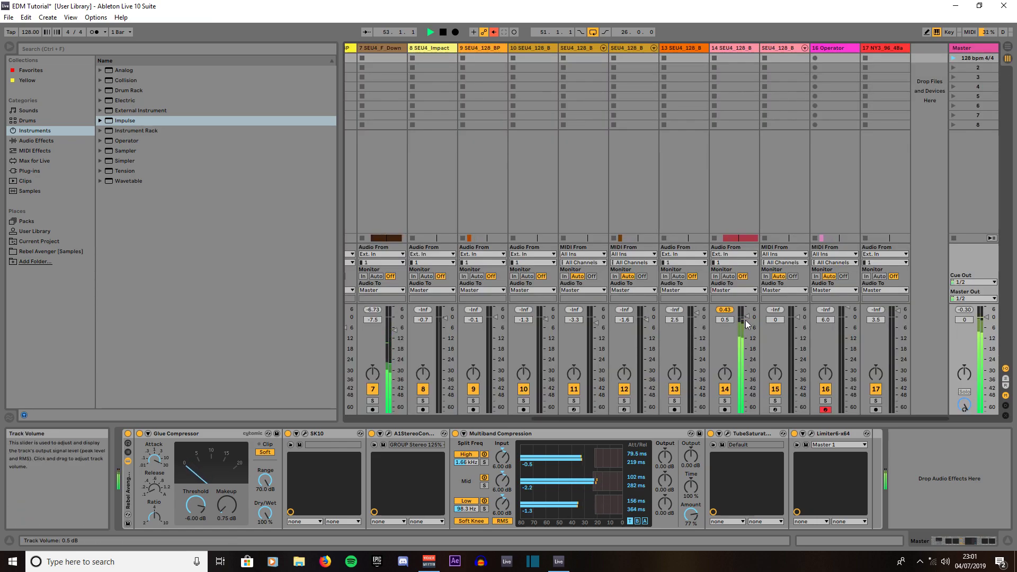
{"action": "left_click_drag", "start_coordinate": [745, 320], "coordinate": [745, 321]}
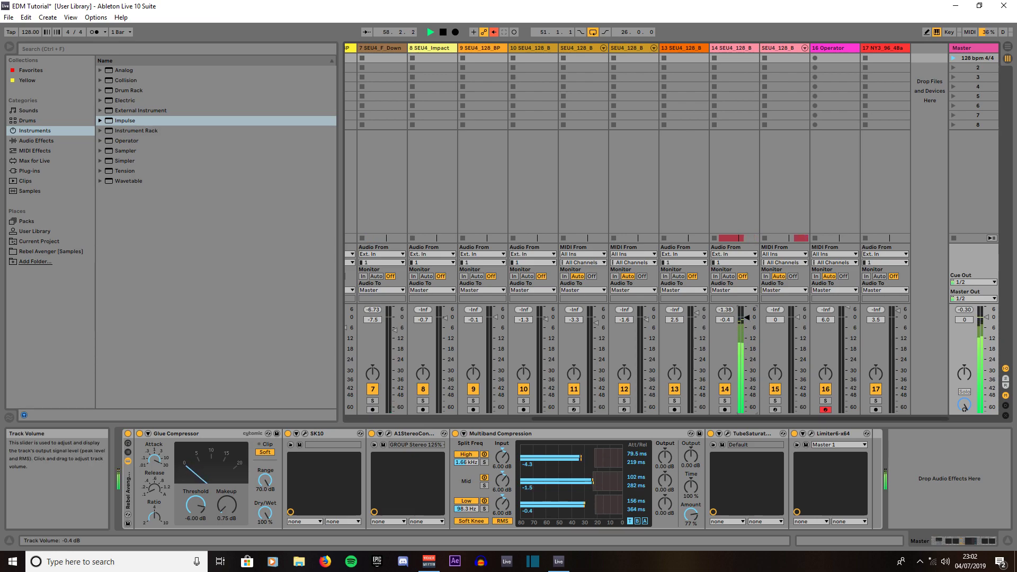
{"action": "left_click_drag", "start_coordinate": [747, 318], "coordinate": [749, 323]}
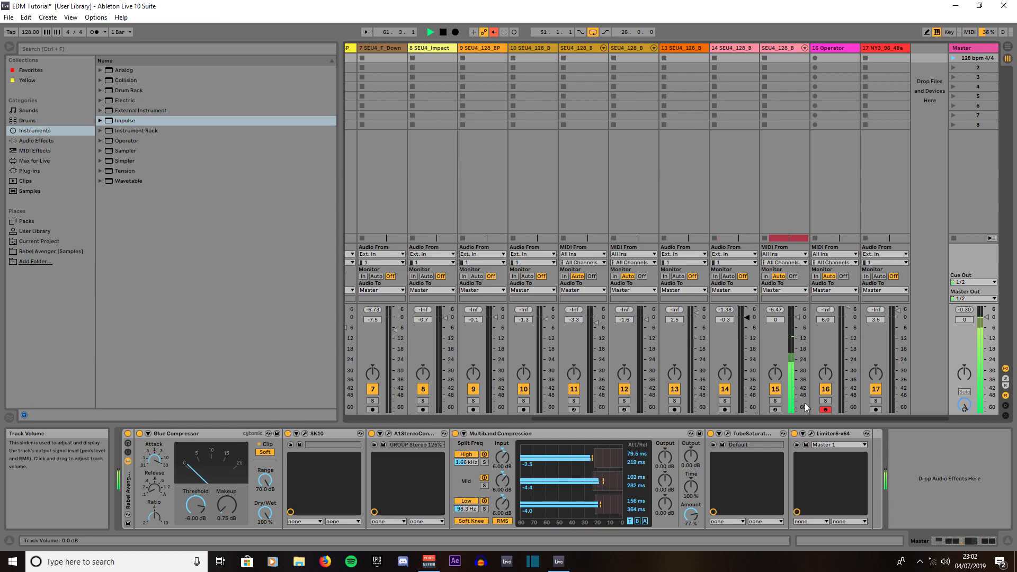
Lower the volume of track 13 to -1.5 dB and set track 14's volume to -0.1 dB.
{"action": "mouse_move", "coordinate": [828, 417]}
{"action": "left_mouse_down"}
{"action": "mouse_move", "coordinate": [640, 419]}
{"action": "mouse_move", "coordinate": [828, 426]}
{"action": "left_mouse_up"}
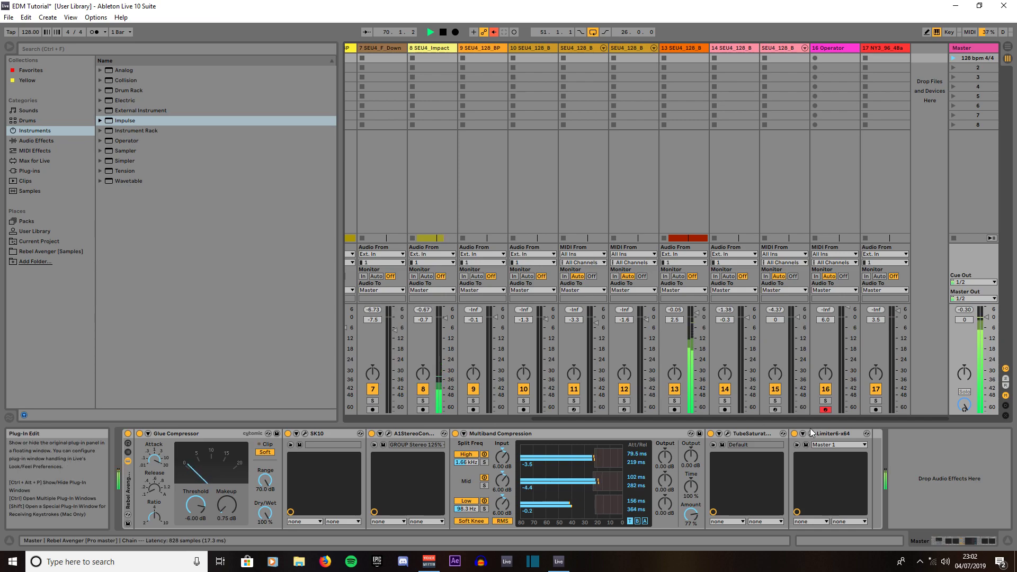
{"action": "left_click_drag", "start_coordinate": [698, 315], "coordinate": [698, 317]}
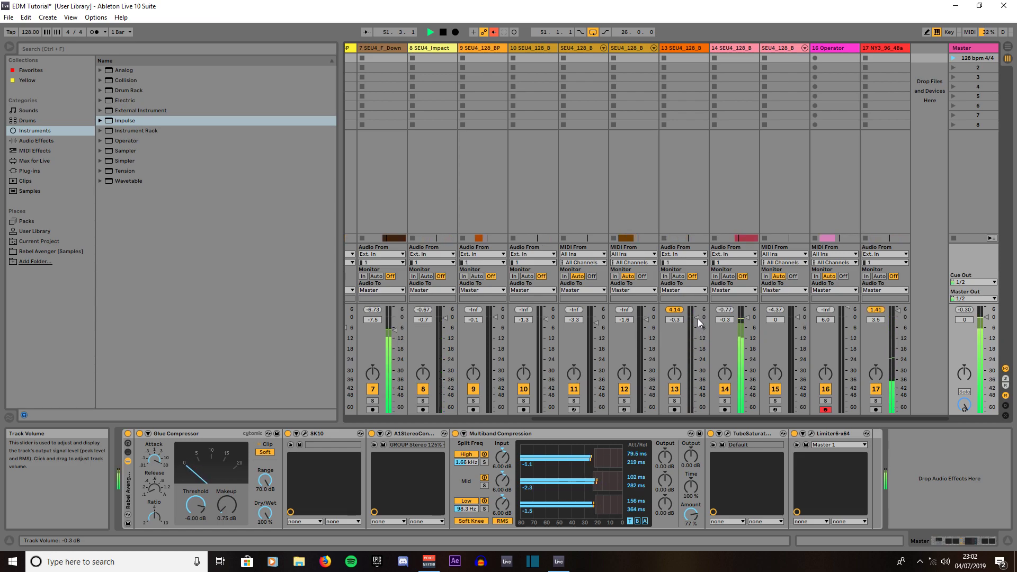
{"action": "left_click_drag", "start_coordinate": [698, 318], "coordinate": [697, 321]}
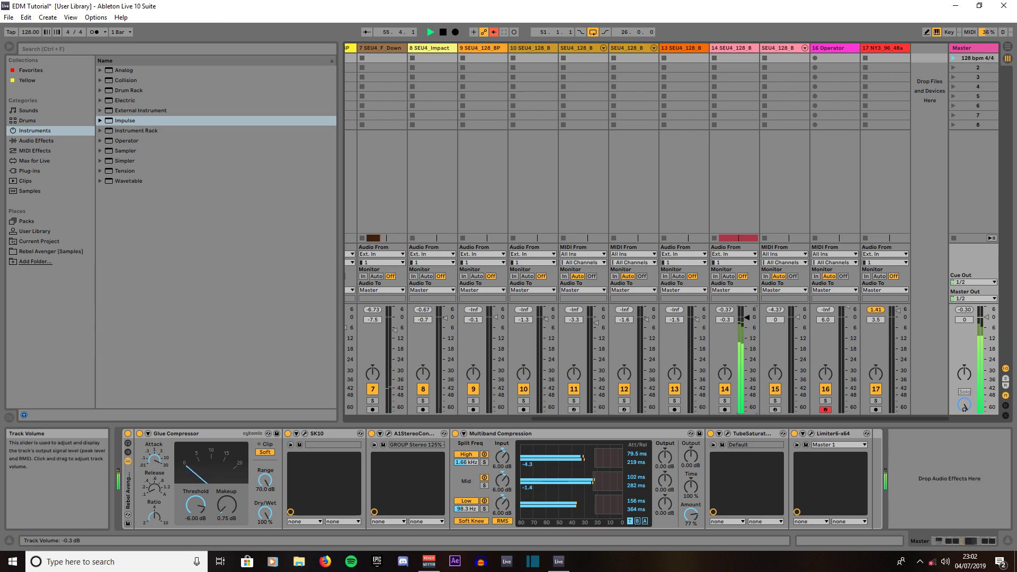
{"action": "left_click_drag", "start_coordinate": [747, 317], "coordinate": [747, 317]}
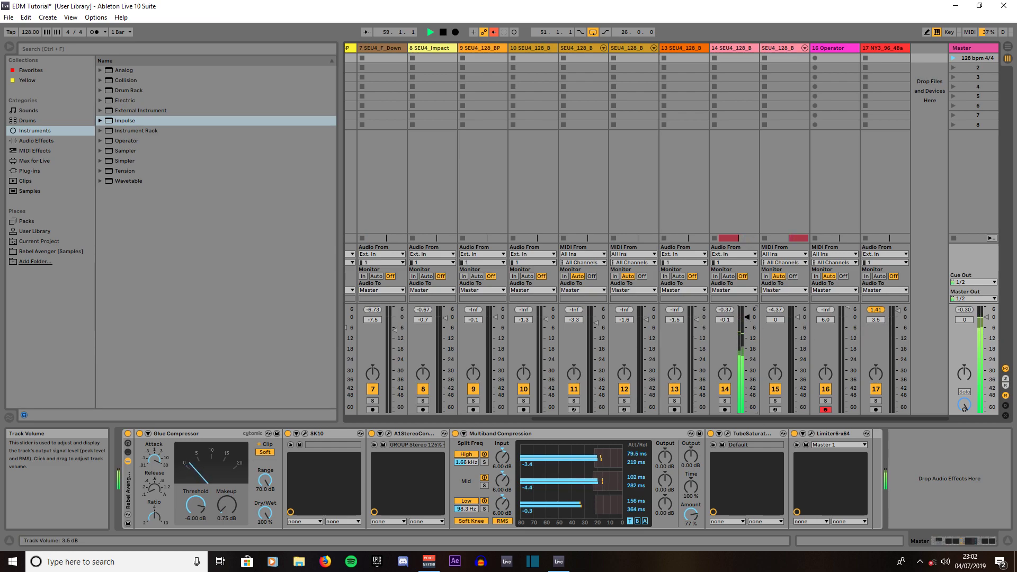
Lower the volume of track 17 to 1.8 dB and reset its peak level.
{"action": "left_click_drag", "start_coordinate": [898, 313], "coordinate": [897, 314]}
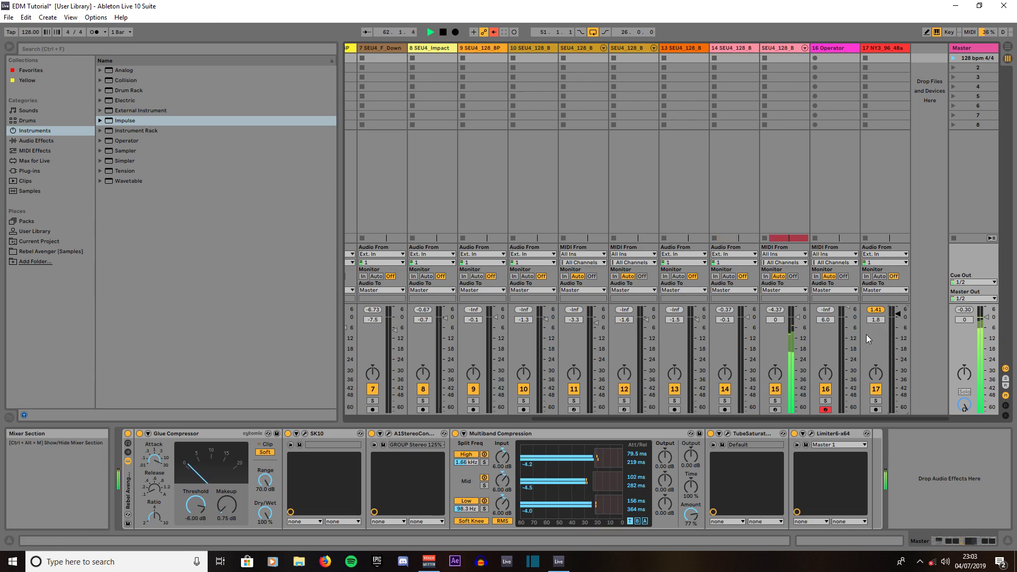
{"action": "left_click", "coordinate": [876, 311]}
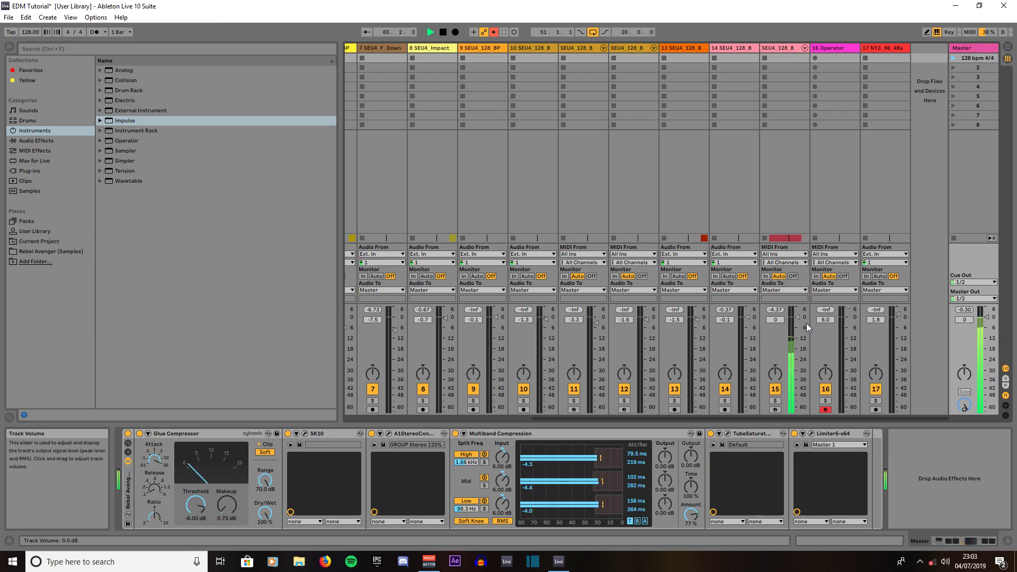
Raise the volume of track 15 to 3.9 dB and lower track 13's volume to -4.6 dB.
{"action": "left_click_drag", "start_coordinate": [795, 319], "coordinate": [797, 312]}
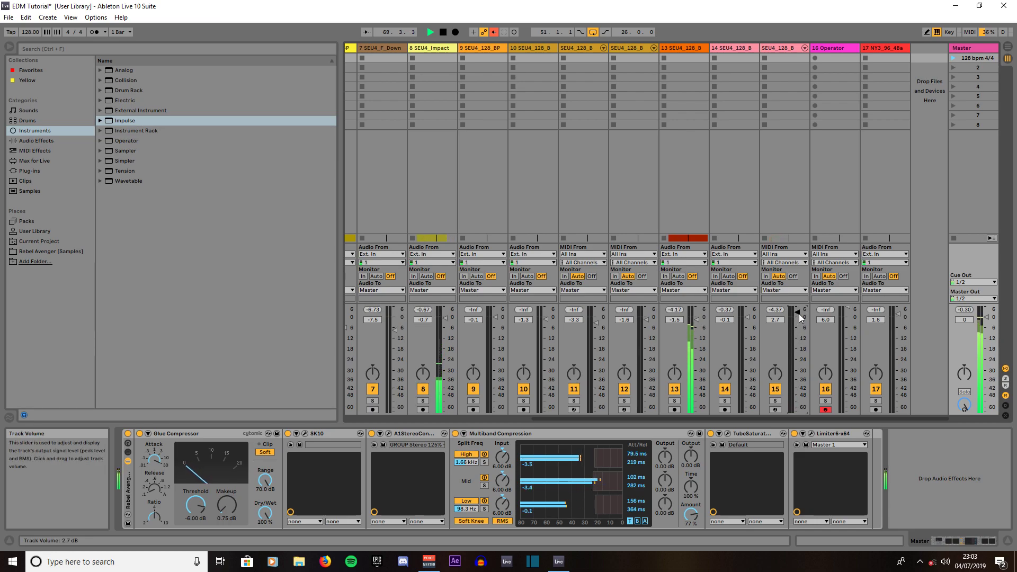
{"action": "left_click_drag", "start_coordinate": [797, 311], "coordinate": [797, 311]}
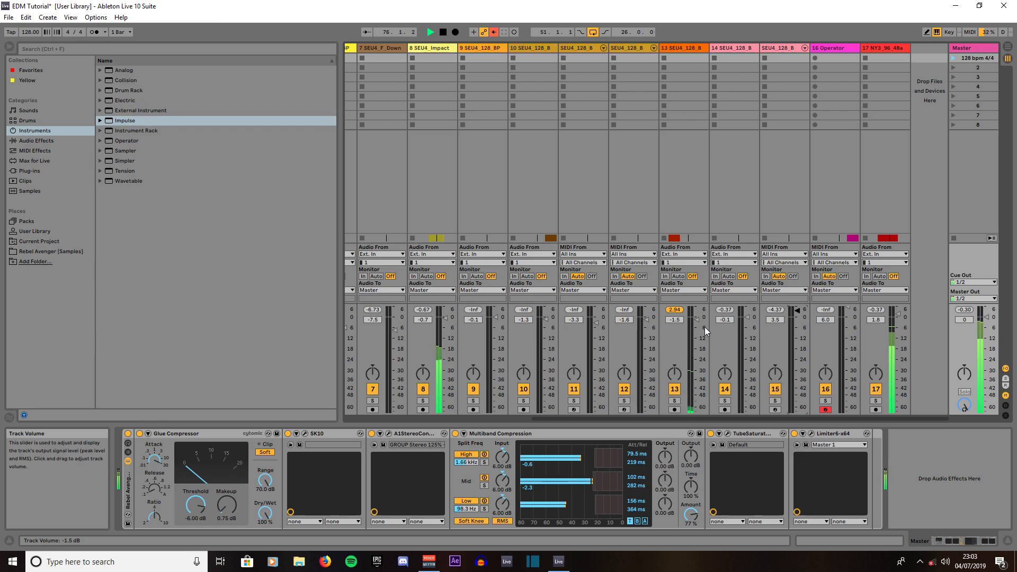
{"action": "left_click_drag", "start_coordinate": [697, 319], "coordinate": [697, 324]}
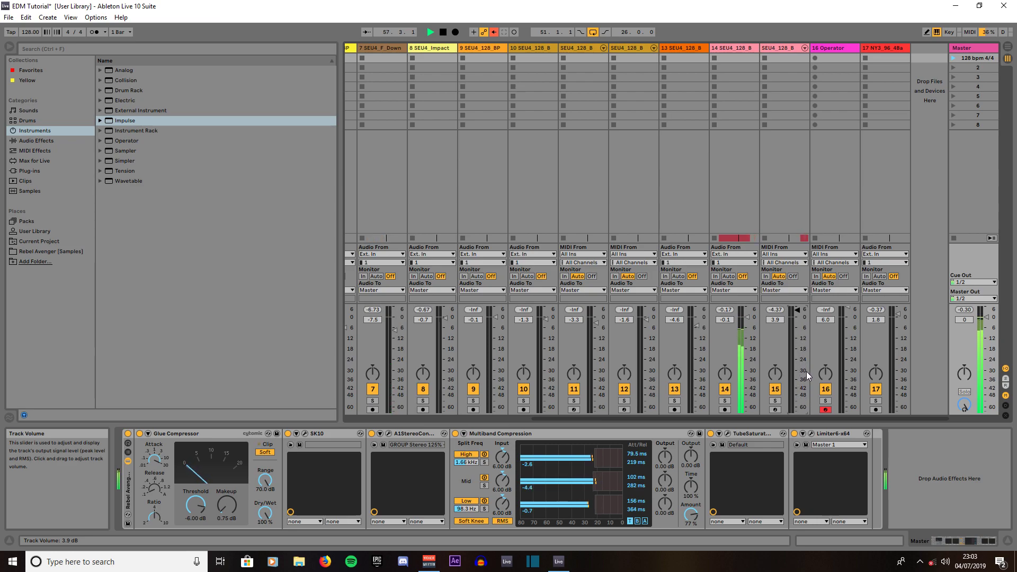
Stop playback and, in the Arrangement View, move the 26-bar loop region to start at bar 101.
{"action": "key", "text": "space"}
{"action": "left_click", "coordinate": [1007, 58]}
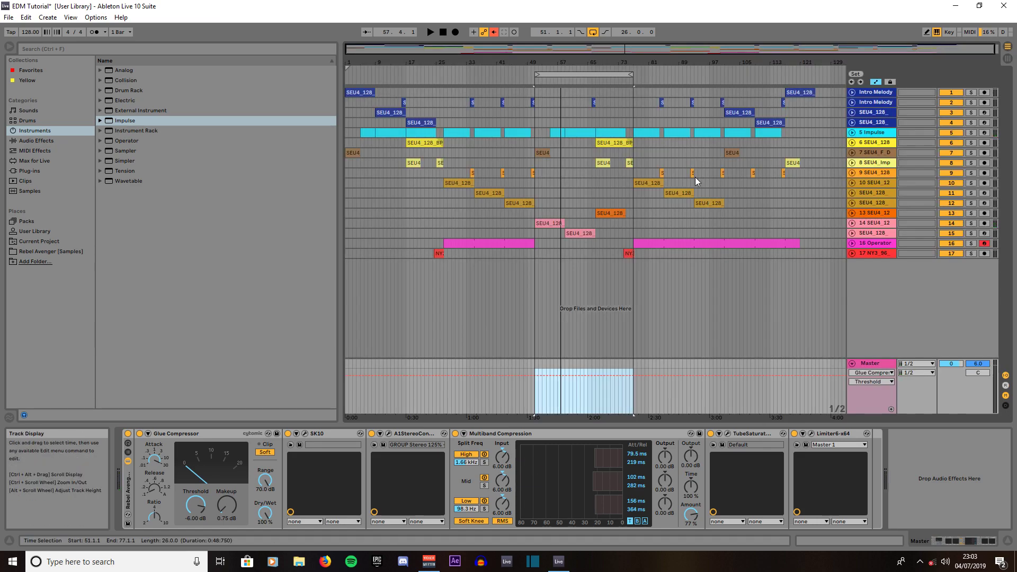
{"action": "left_click_drag", "start_coordinate": [558, 76], "coordinate": [749, 77]}
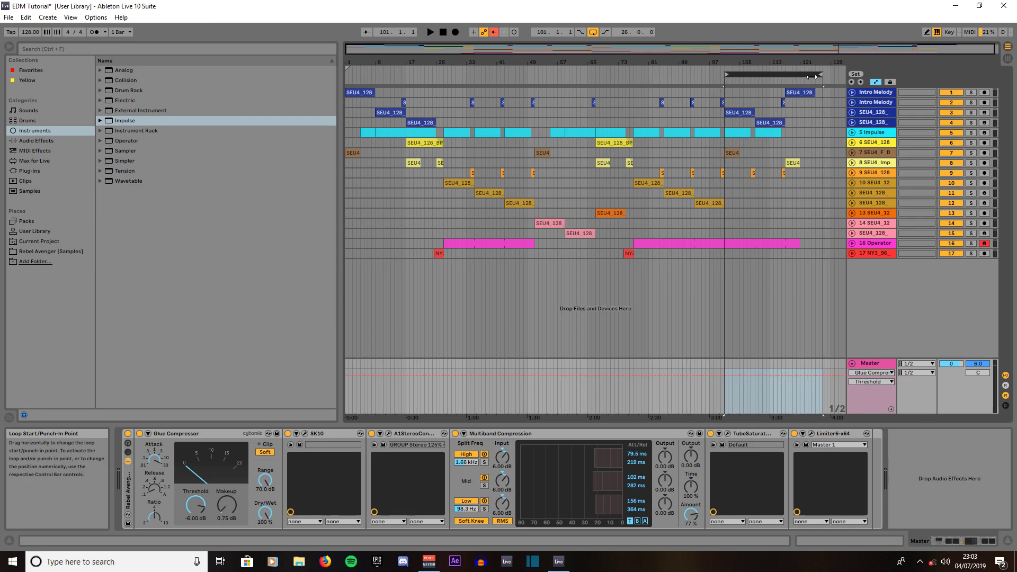
Shorten the loop region to 24 bars so it ends at bar 125, and start playing it.
{"action": "left_click_drag", "start_coordinate": [822, 74], "coordinate": [814, 74]}
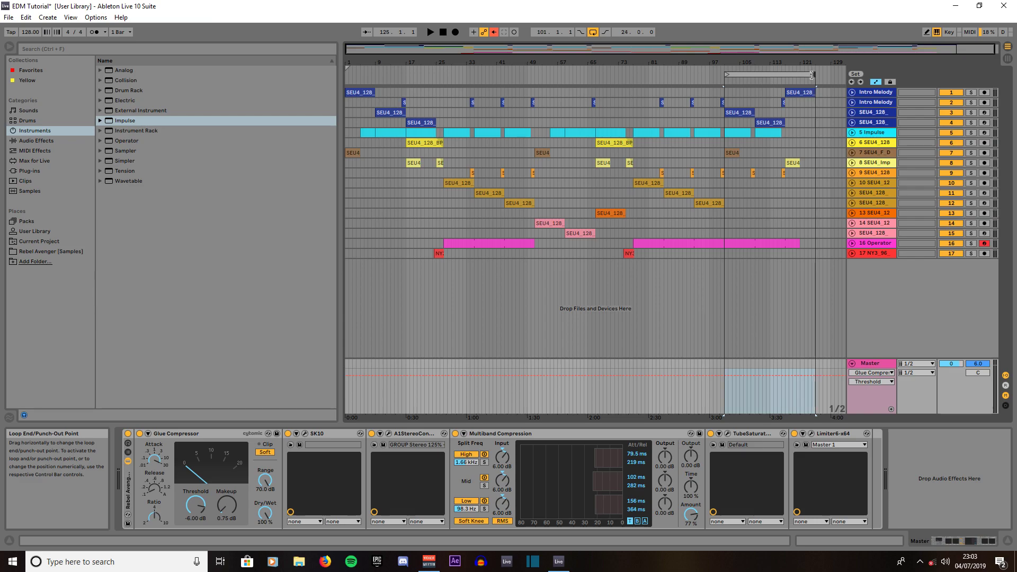
{"action": "key", "text": "space"}
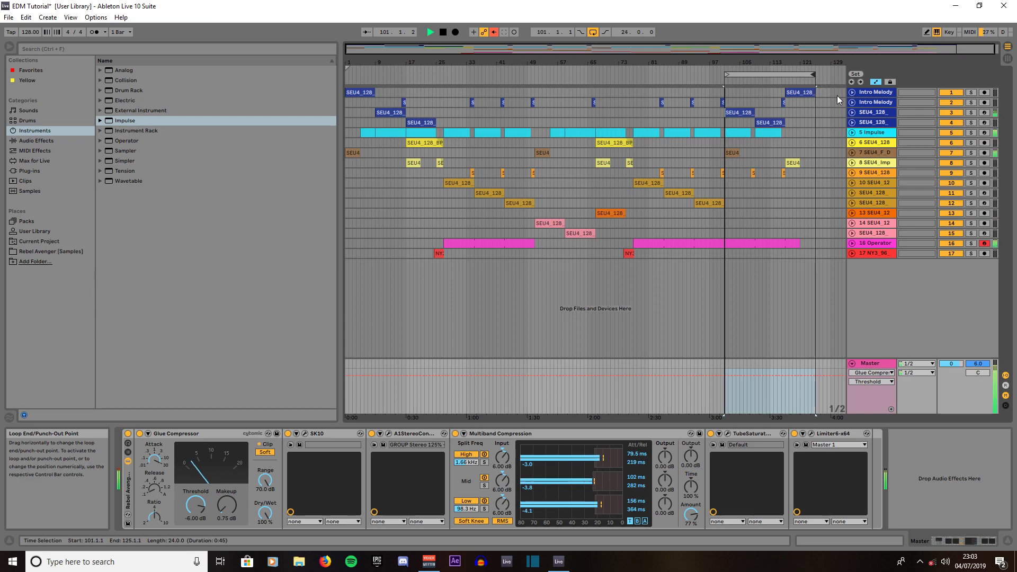
In the Session View mixer, lower the volume of track 3 to -3.4 dB.
{"action": "left_click", "coordinate": [1008, 61]}
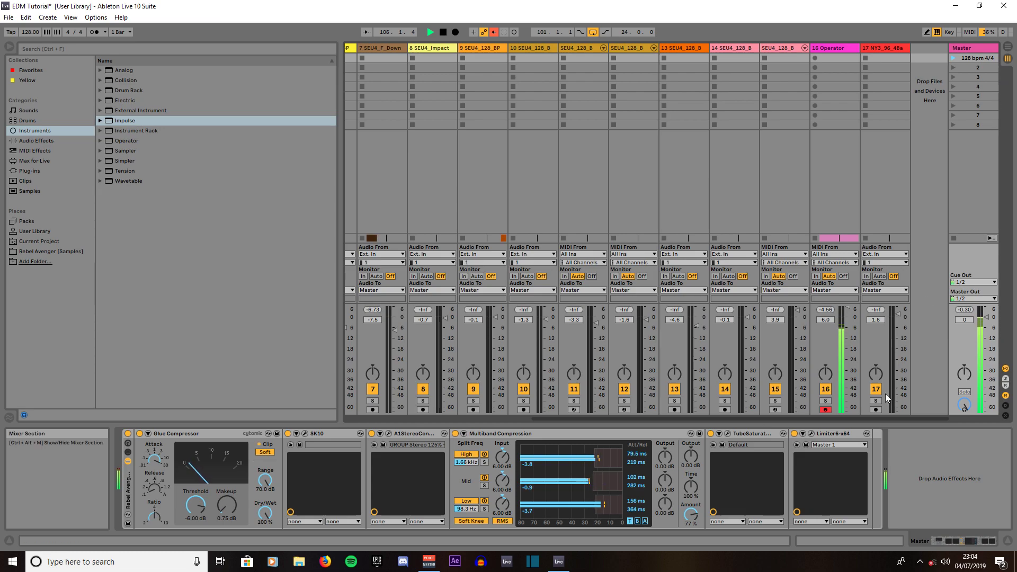
{"action": "left_click_drag", "start_coordinate": [889, 420], "coordinate": [643, 428]}
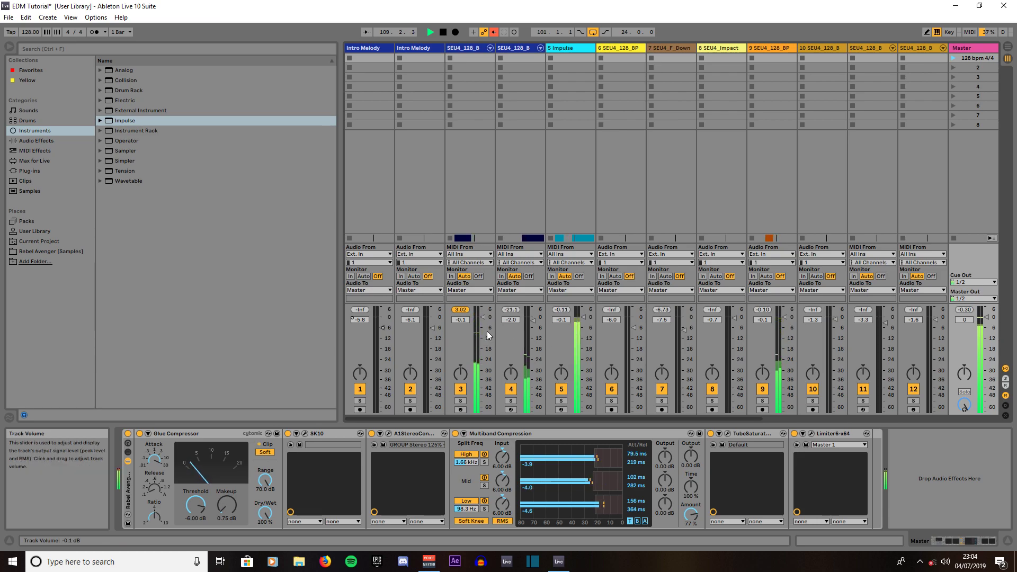
{"action": "left_click_drag", "start_coordinate": [483, 317], "coordinate": [483, 324]}
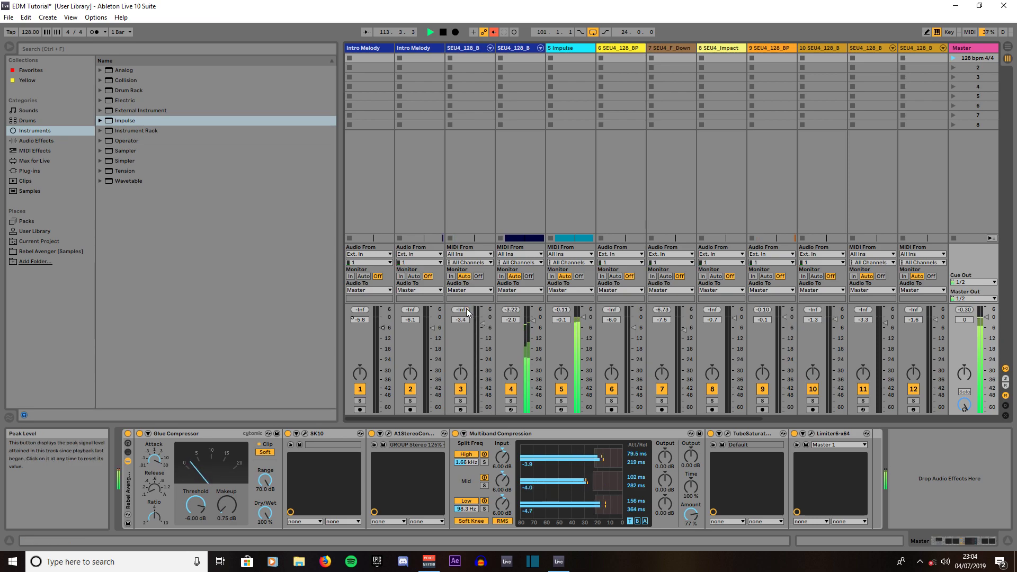
Reduce the Boombox Drums Saturator Drive on the Impulse track to 6.20 dB and lower track 4's volume to -3.6 dB.
{"action": "left_click", "coordinate": [581, 47]}
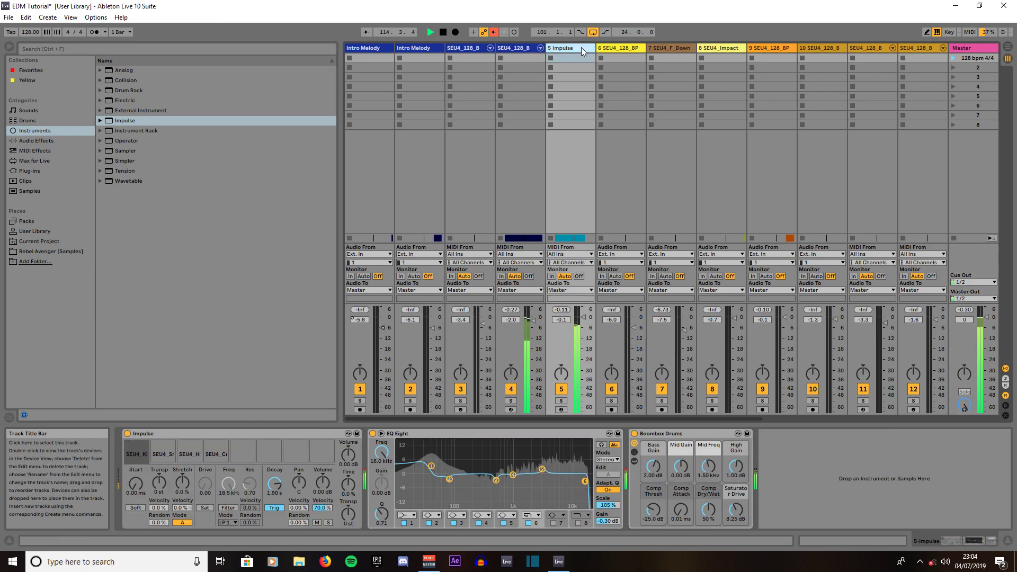
{"action": "left_click_drag", "start_coordinate": [735, 508], "coordinate": [735, 519]}
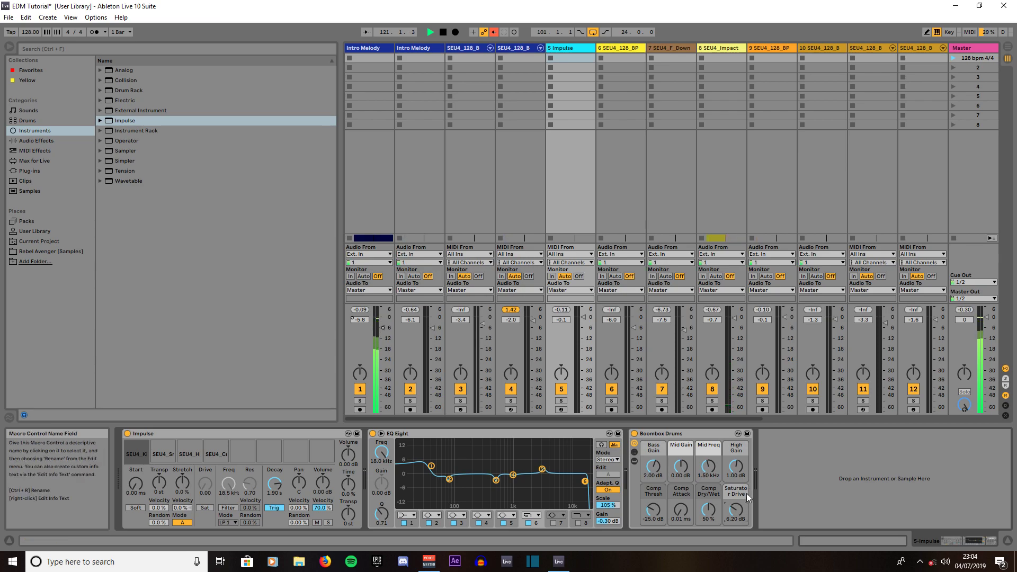
{"action": "left_click", "coordinate": [533, 321]}
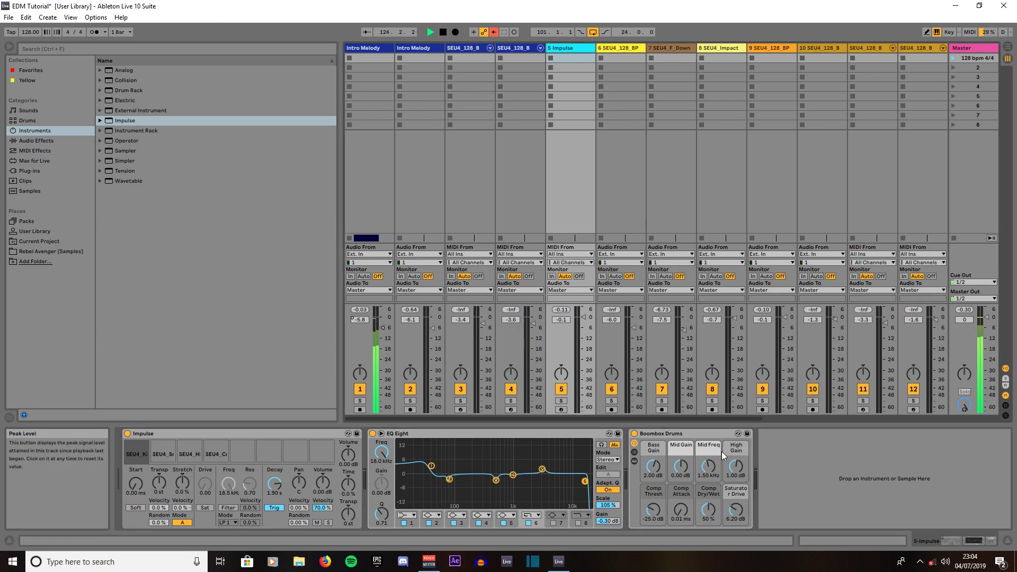
Reduce the Impulse track's Saturator Drive to 5.09 dB and check the levels across all mixer tracks.
{"action": "left_click_drag", "start_coordinate": [731, 419], "coordinate": [955, 411]}
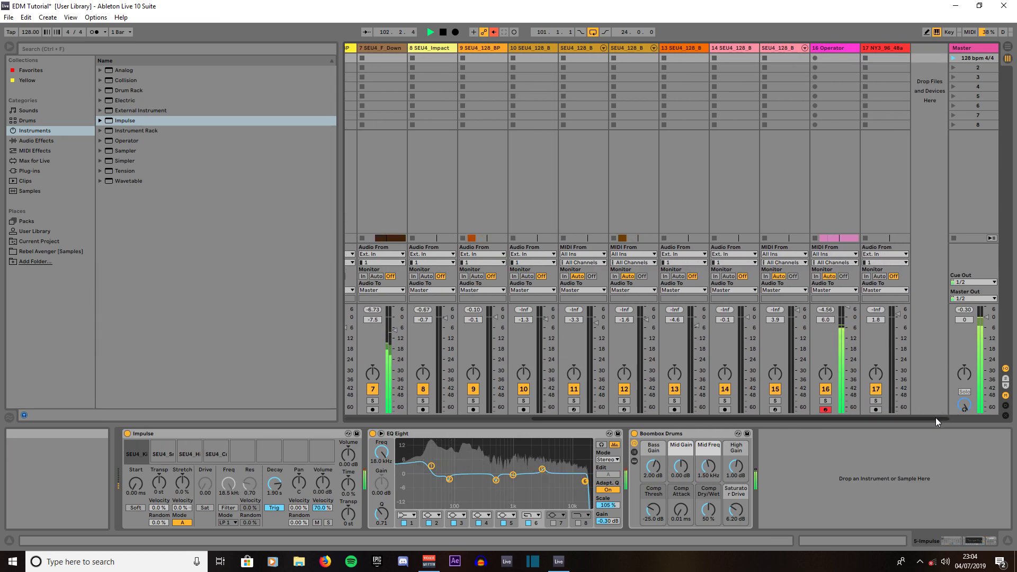
{"action": "left_click_drag", "start_coordinate": [736, 510], "coordinate": [730, 512]}
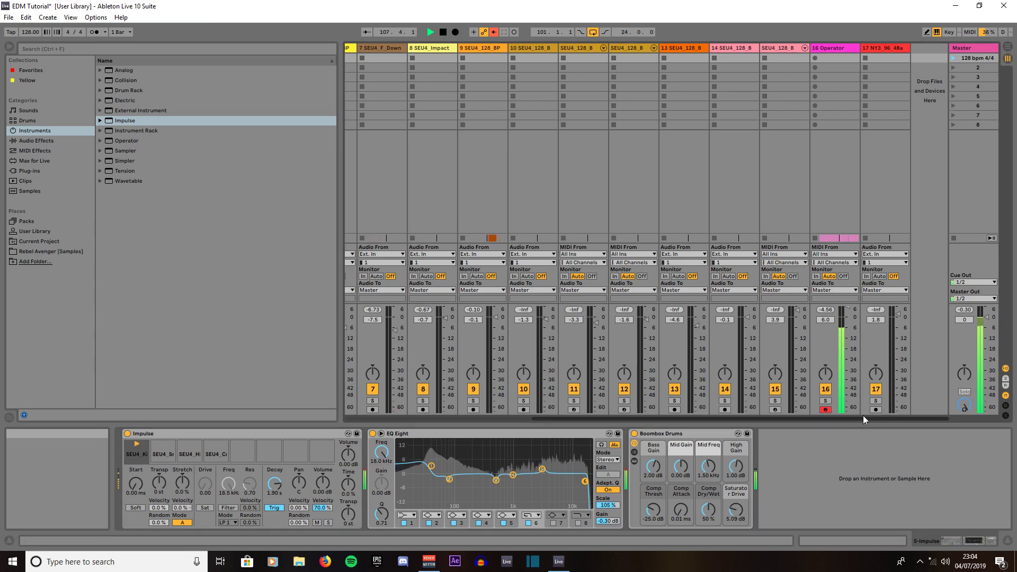
{"action": "left_click_drag", "start_coordinate": [863, 415], "coordinate": [640, 421]}
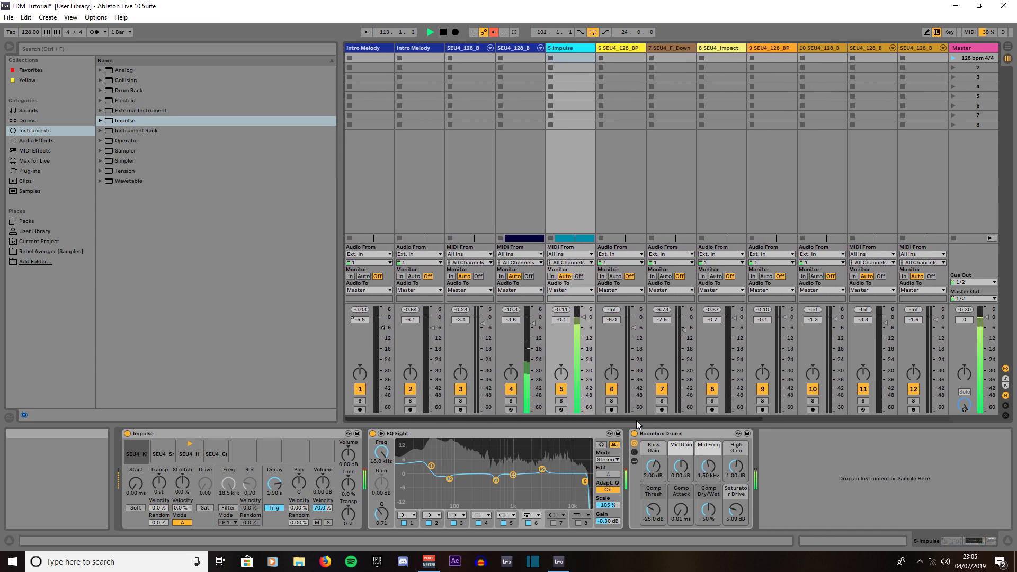
{"action": "left_click_drag", "start_coordinate": [605, 419], "coordinate": [797, 418]}
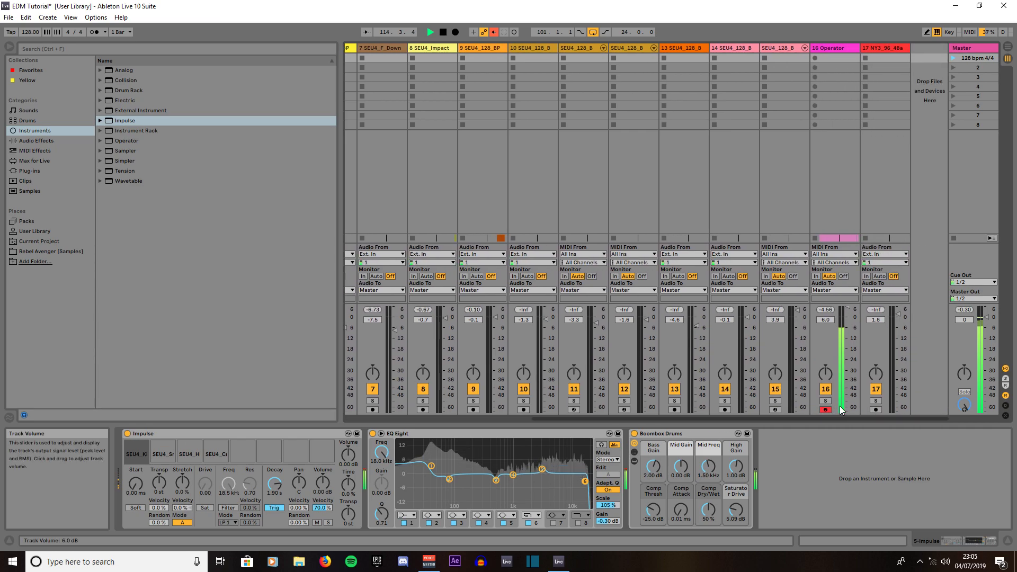
Stop playback and, in the Arrangement View, extend the loop region back to bar 1 so it spans 124 bars.
{"action": "left_click", "coordinate": [1008, 46]}
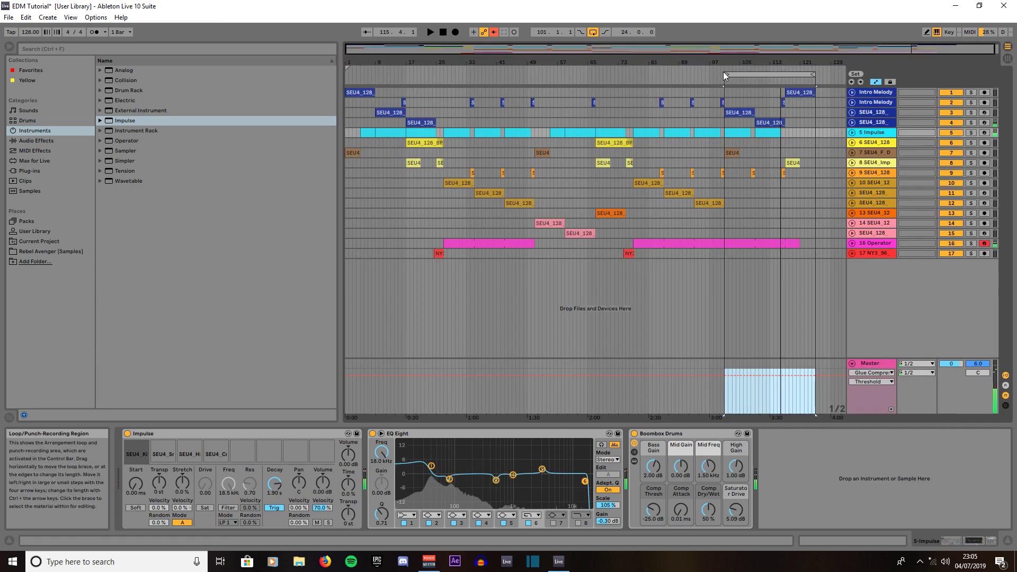
{"action": "left_click_drag", "start_coordinate": [725, 74], "coordinate": [350, 73]}
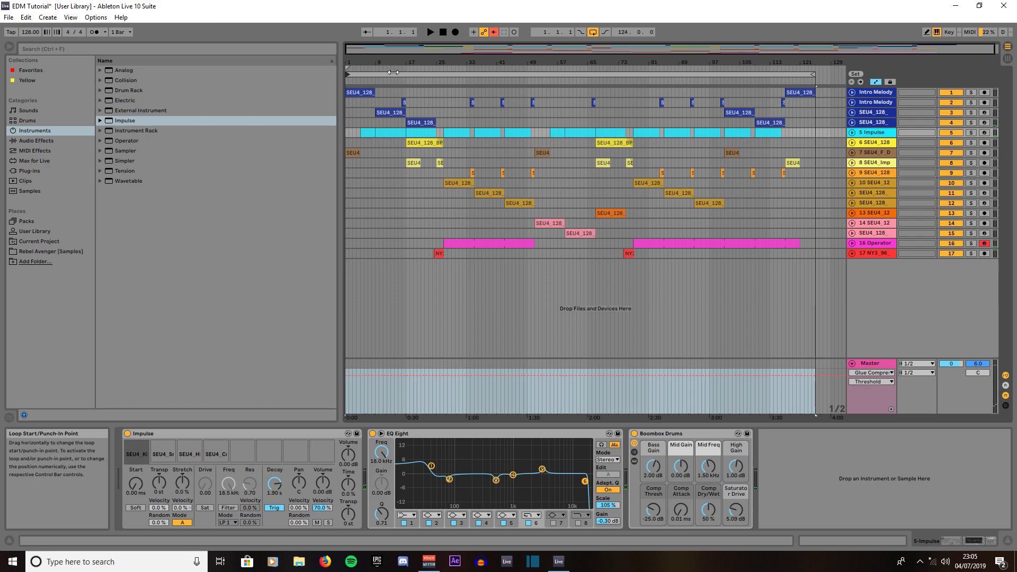
{"action": "left_click", "coordinate": [444, 32]}
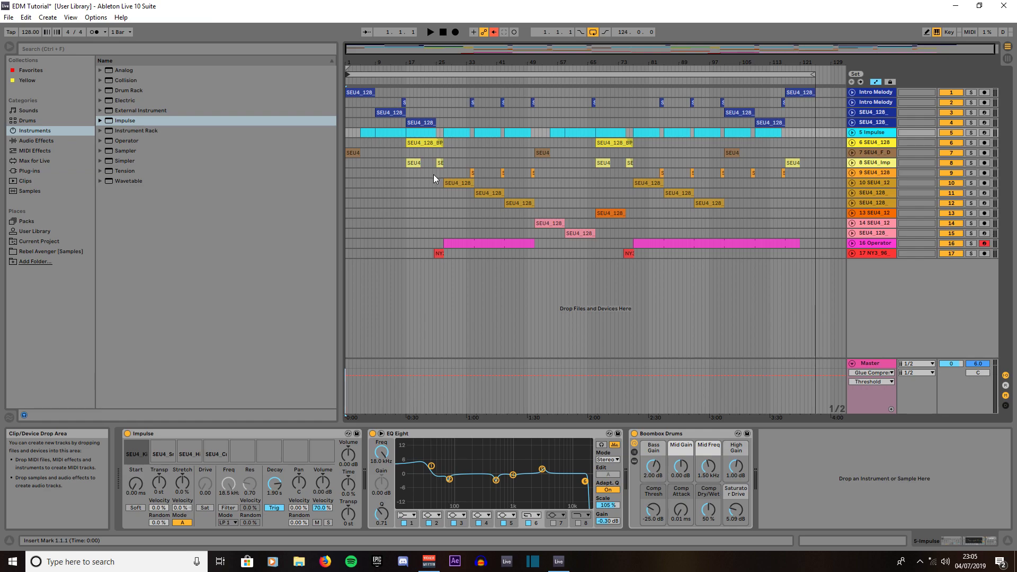
Play the song from the beginning and skip ahead to around bars 26, 50 and 101 to check the mix.
{"action": "left_click", "coordinate": [434, 33]}
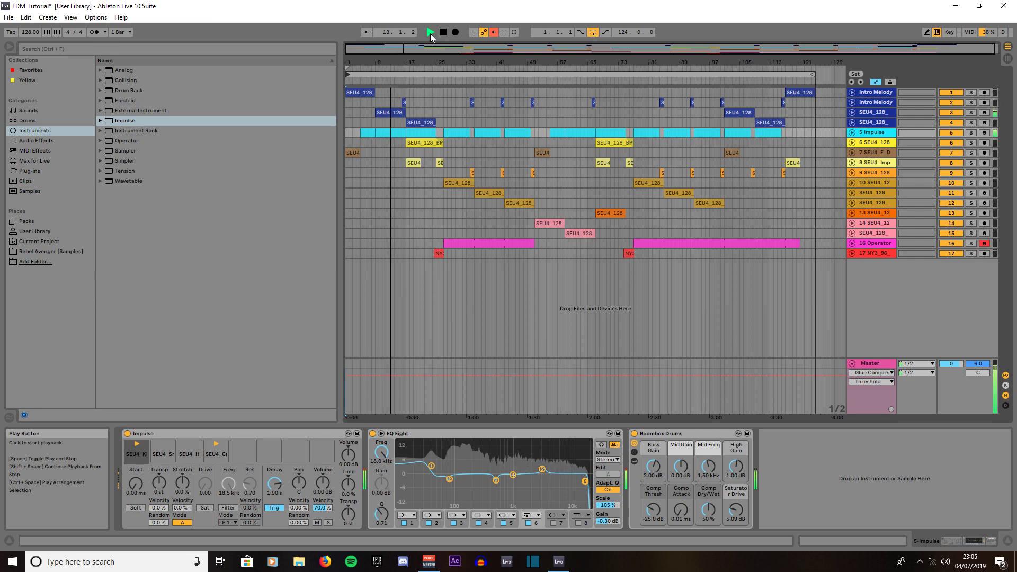
{"action": "left_click", "coordinate": [442, 80]}
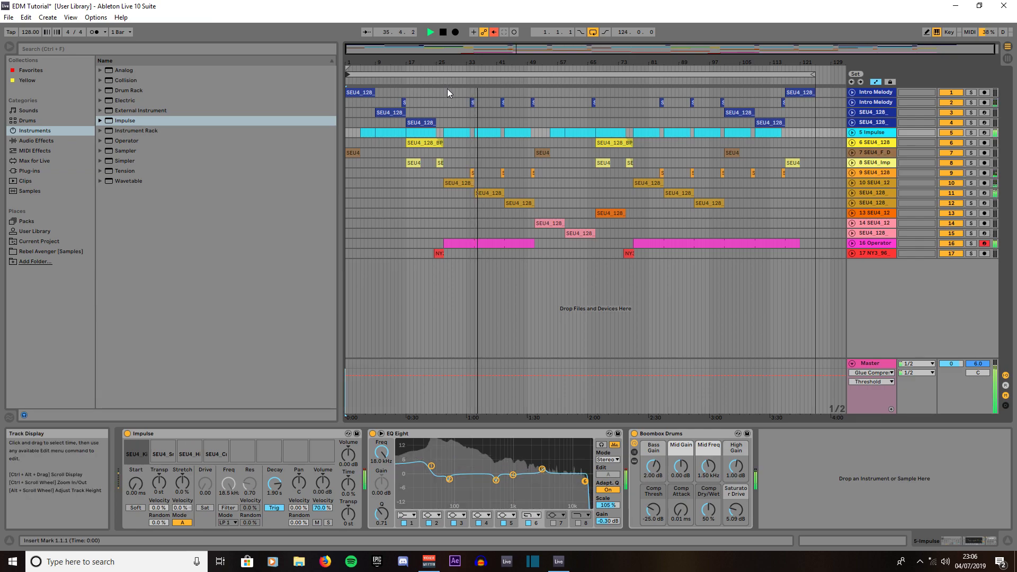
{"action": "left_click", "coordinate": [530, 82]}
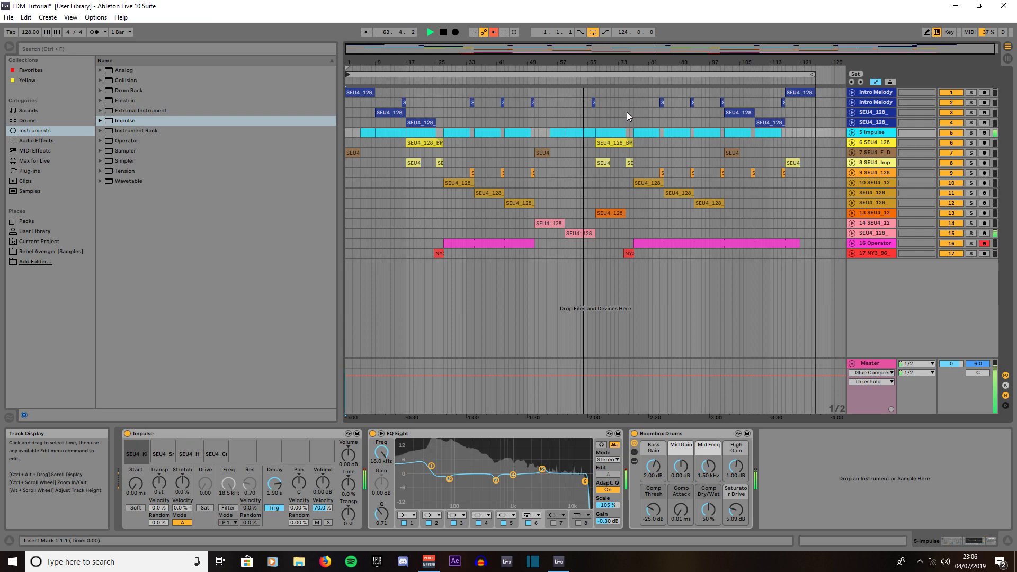
{"action": "left_click", "coordinate": [723, 83]}
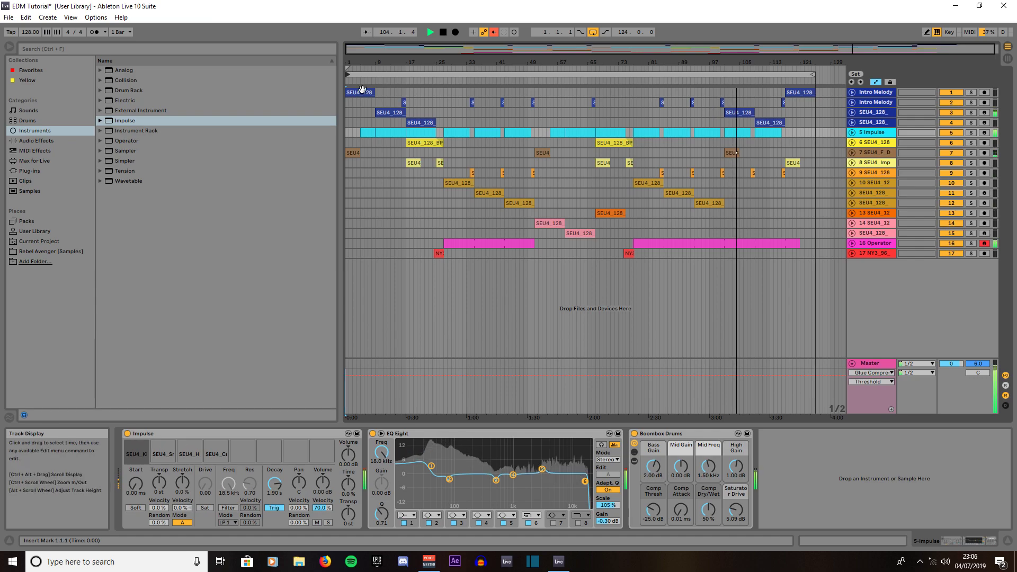
Save the EDM Tutorial project and stop playback.
{"action": "left_click", "coordinate": [8, 17]}
{"action": "left_click", "coordinate": [21, 111]}
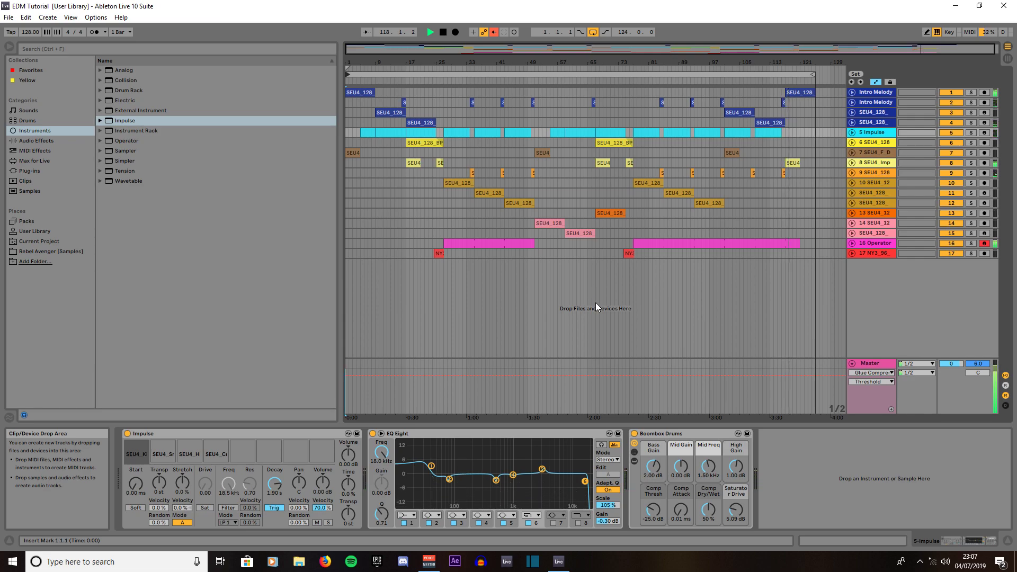
{"action": "key", "text": "space"}
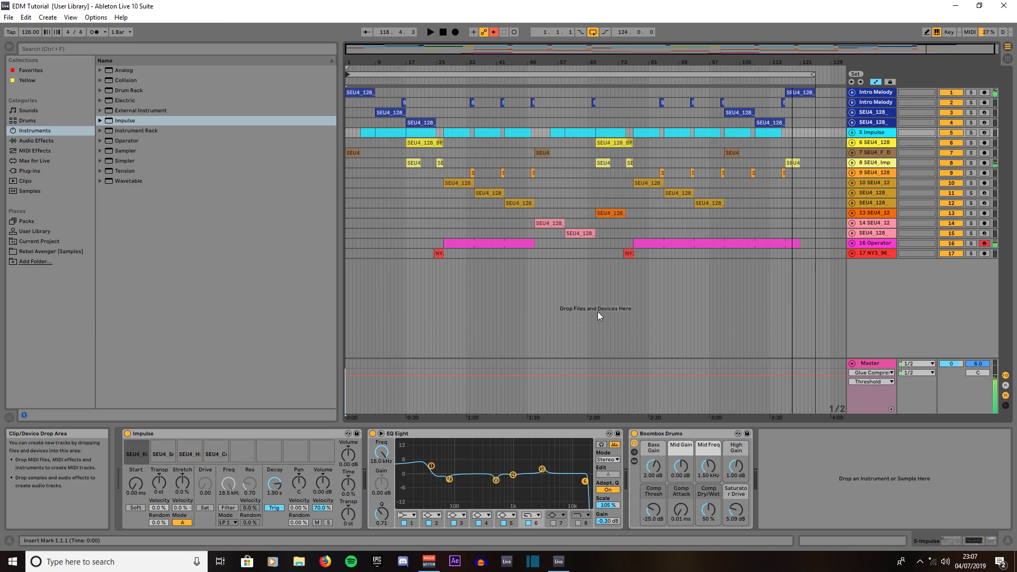